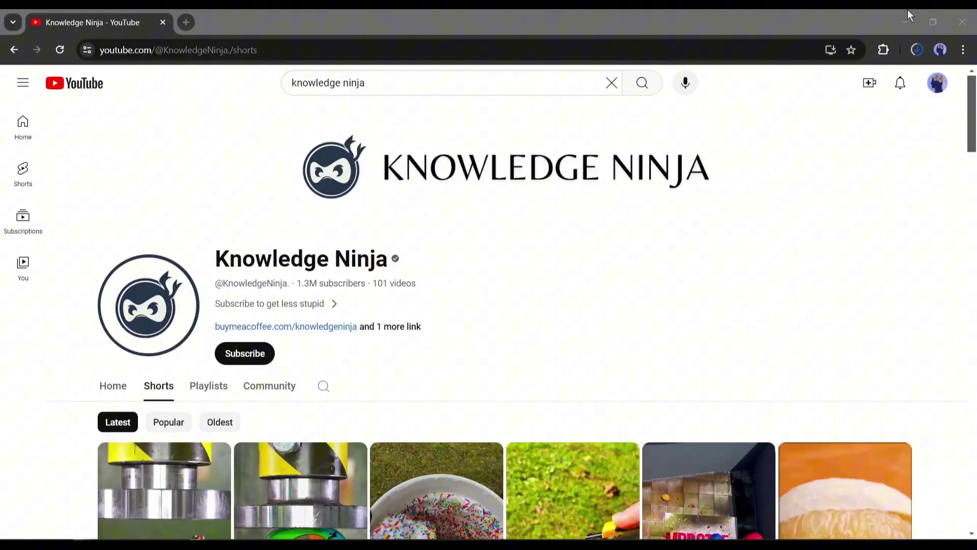
scroll(684, 178, down, 10)
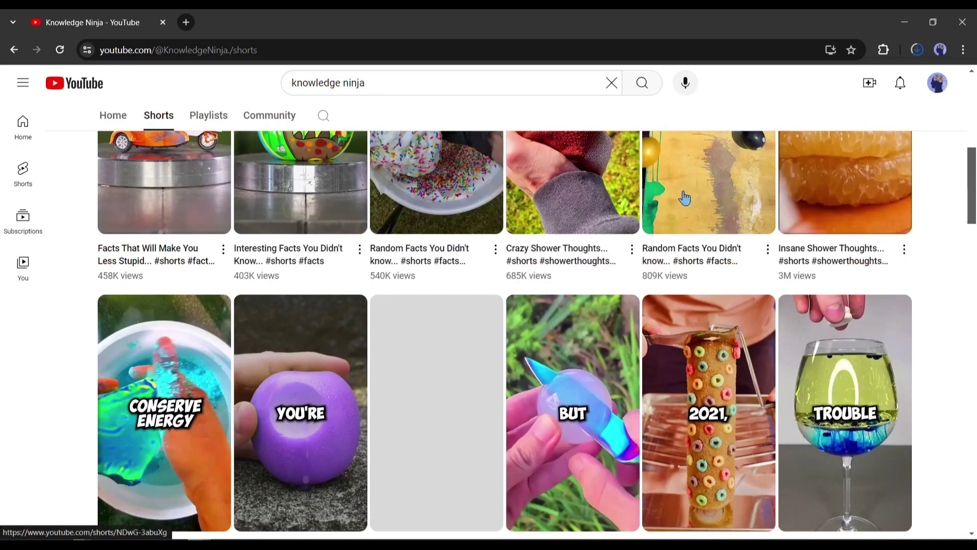
scroll(677, 214, up, 10)
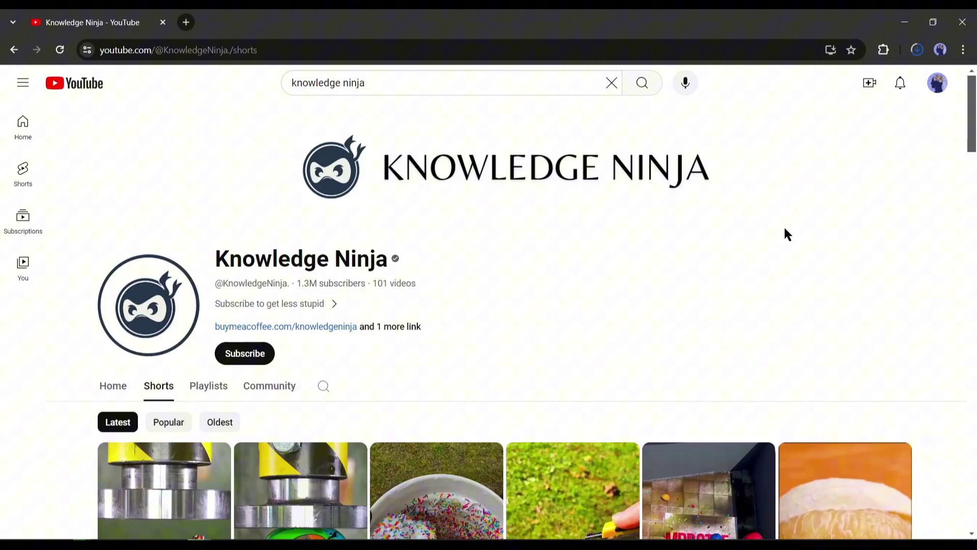
scroll(530, 327, down, 10)
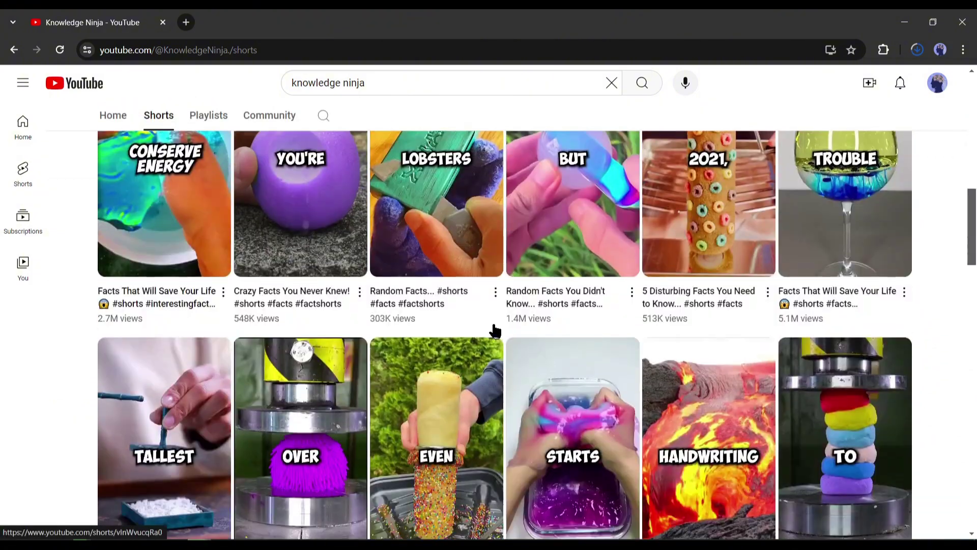
scroll(495, 331, down, 5)
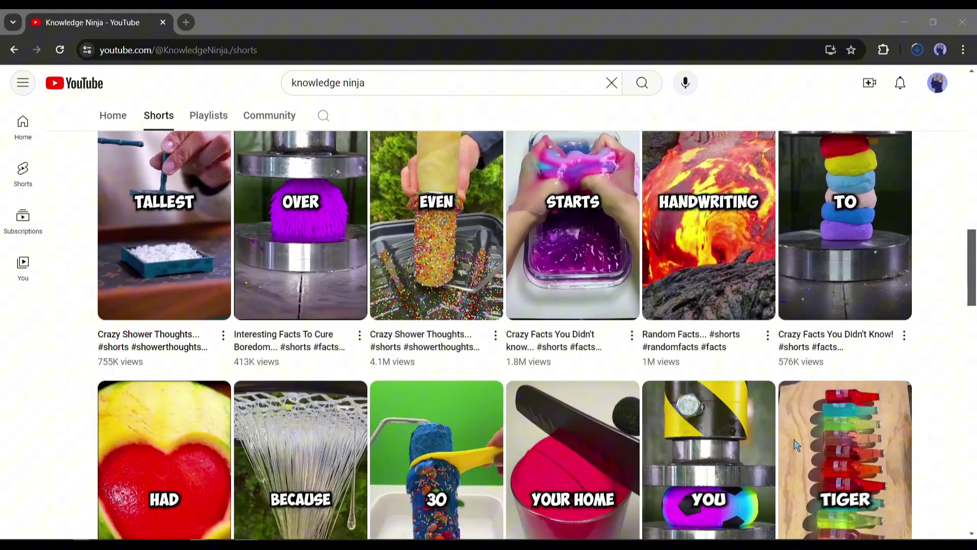
click(572, 438)
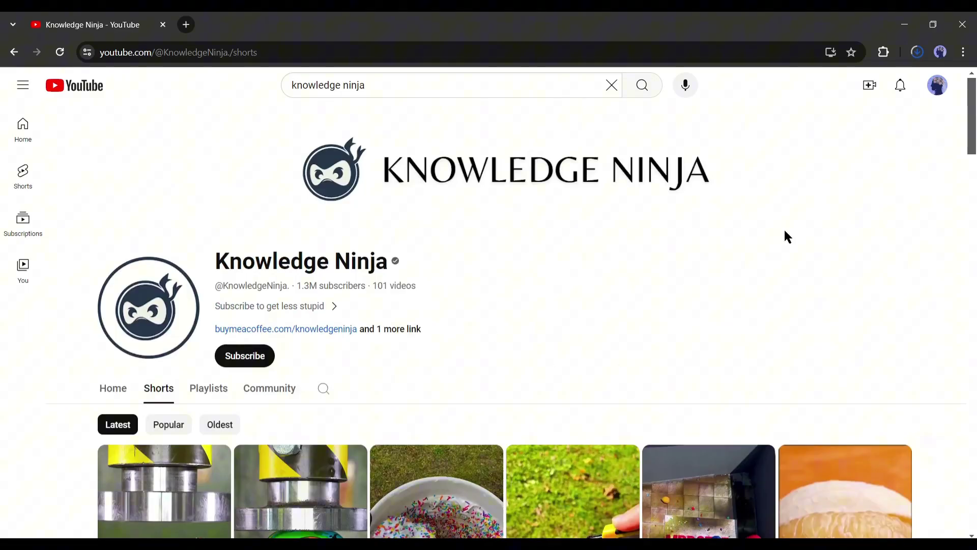
Load simplified.com in a new browser tab.
scroll(532, 328, down, 8)
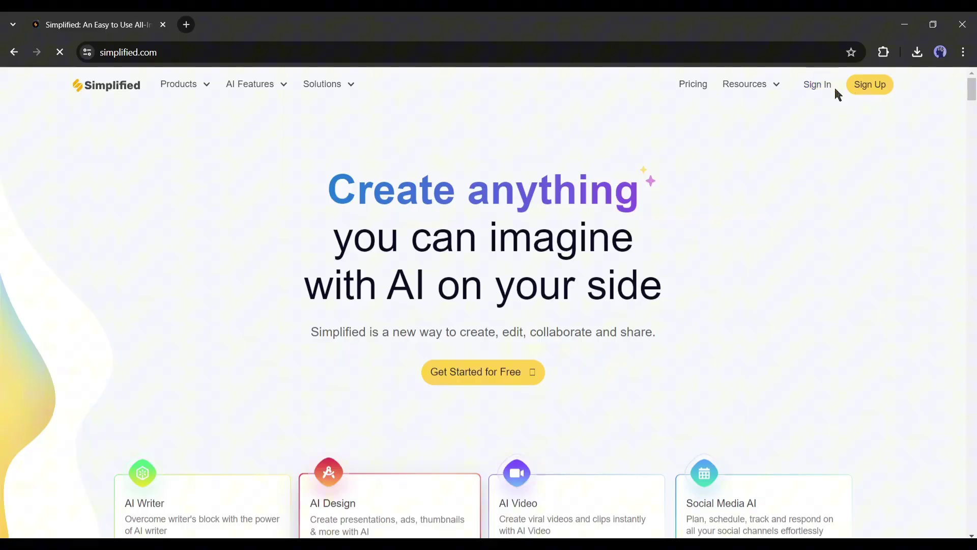
key(ctrl+t)
text(simplified.com)
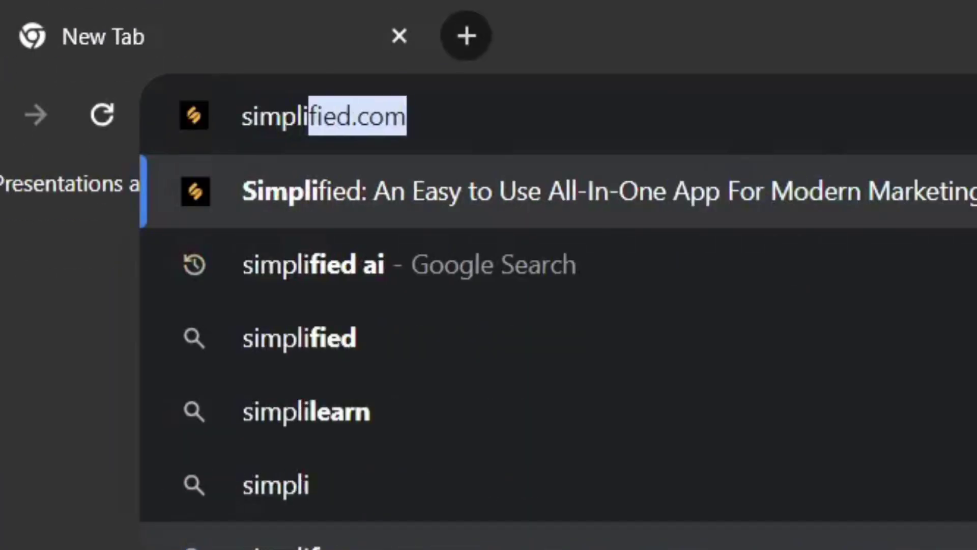
key(Return)
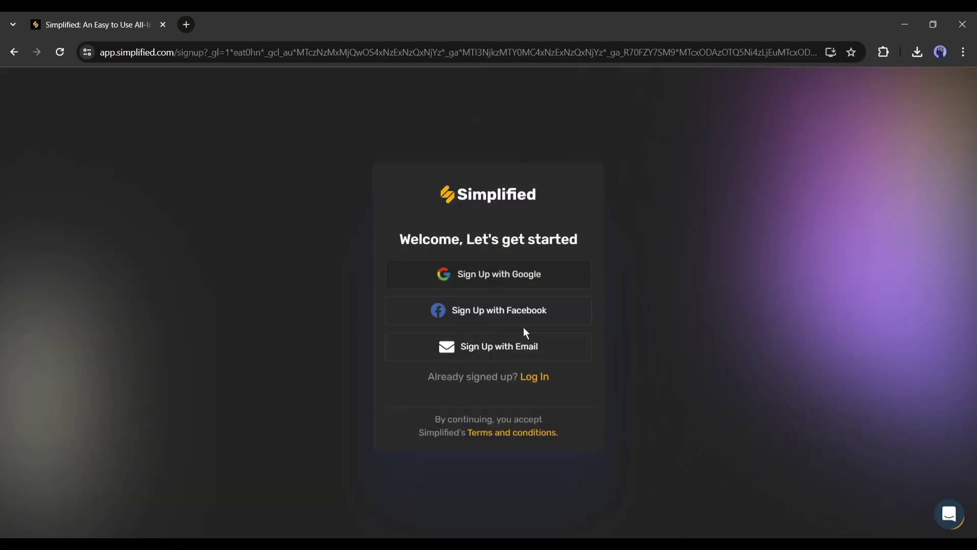
Create a Simplified account and open AI Writer's TikTok/Reels Script template.
click(523, 327)
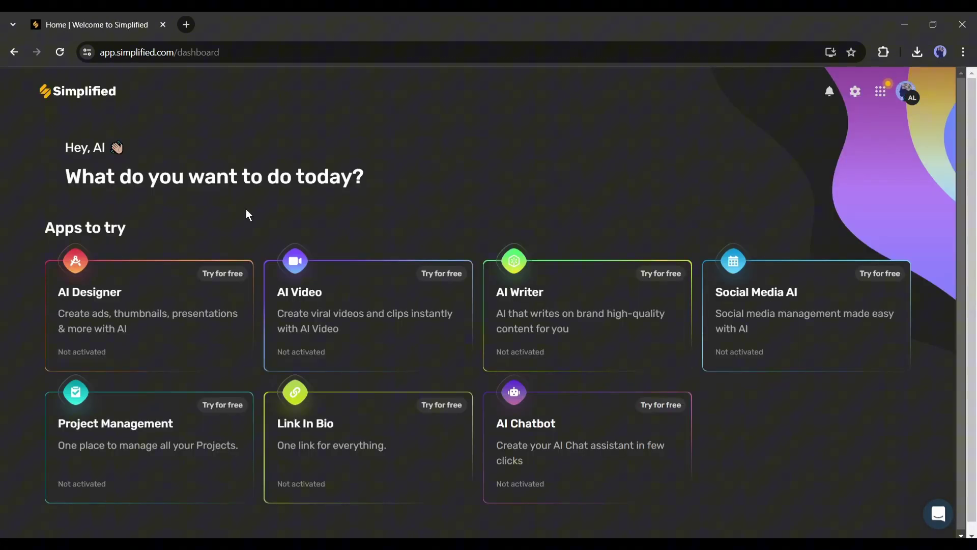
click(559, 317)
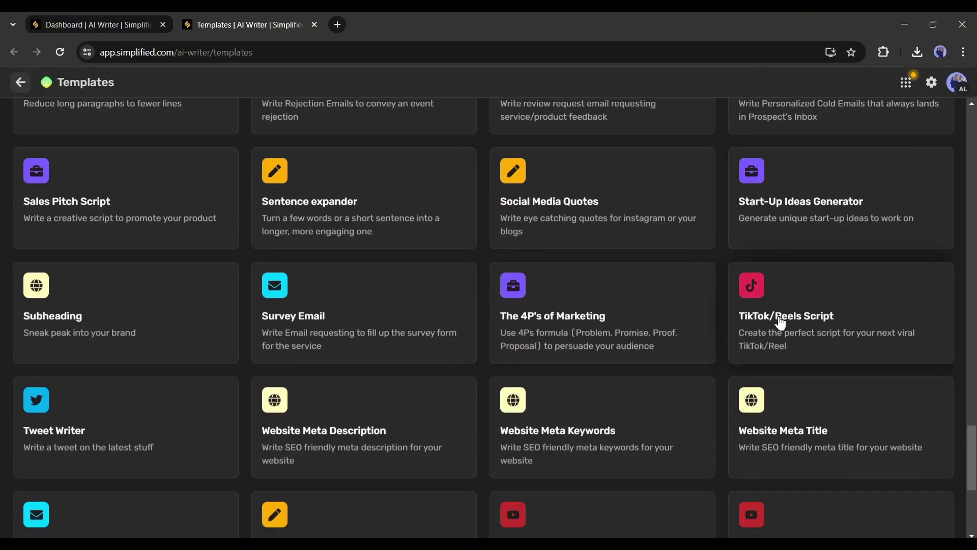
click(792, 325)
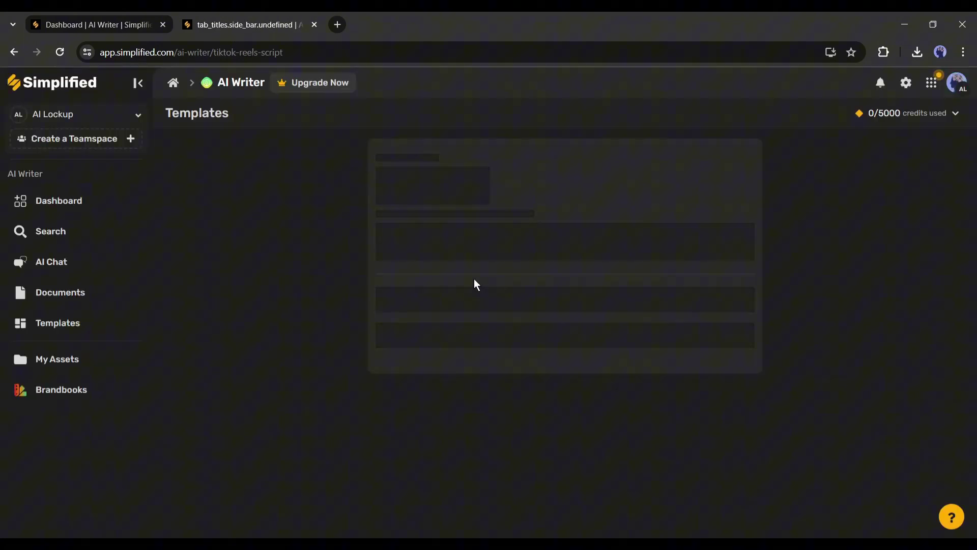
Enter the video title, set creativity to Creative and keep US English output.
click(484, 232)
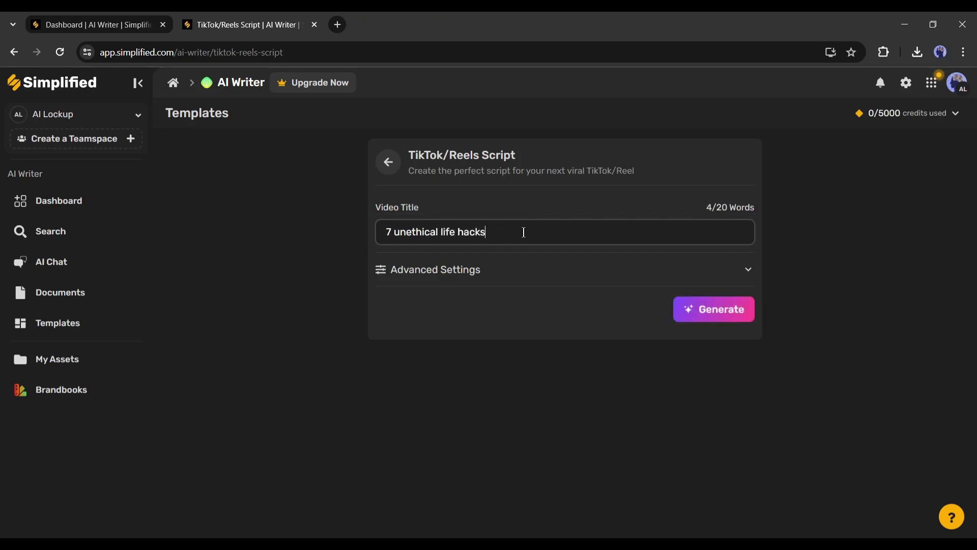
click(486, 273)
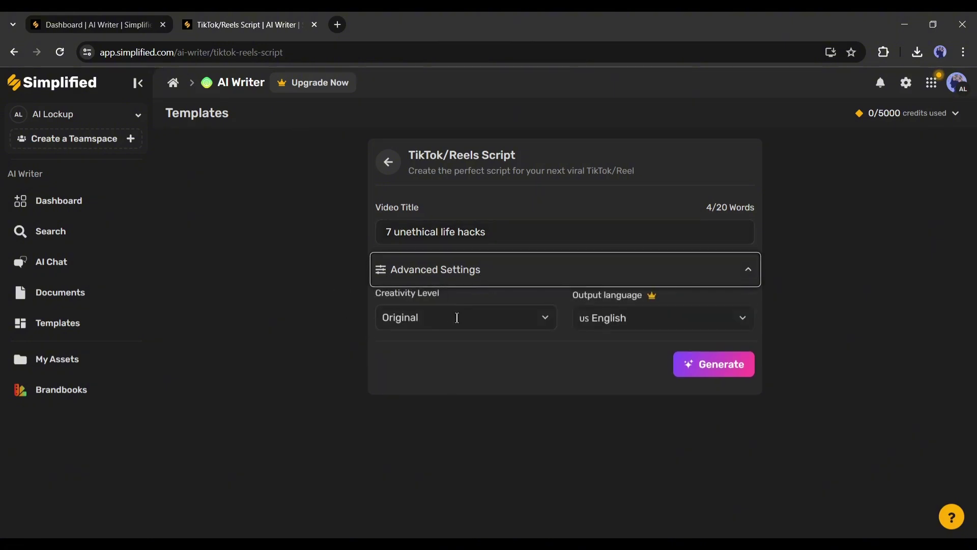
click(541, 321)
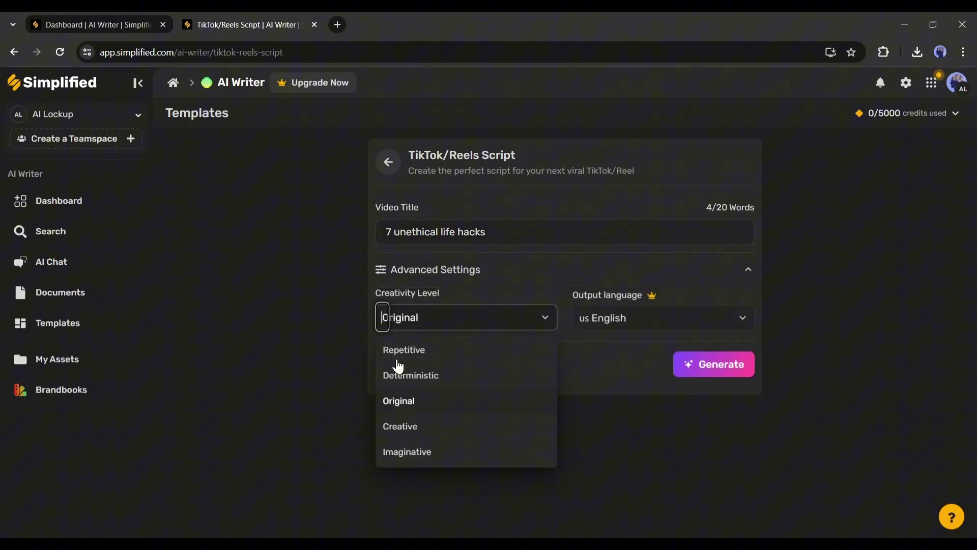
click(422, 430)
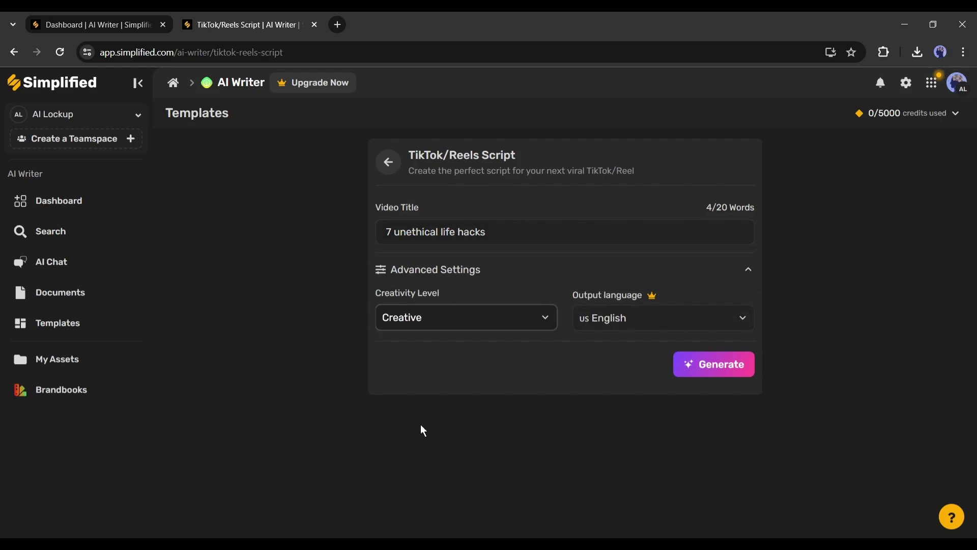
click(621, 321)
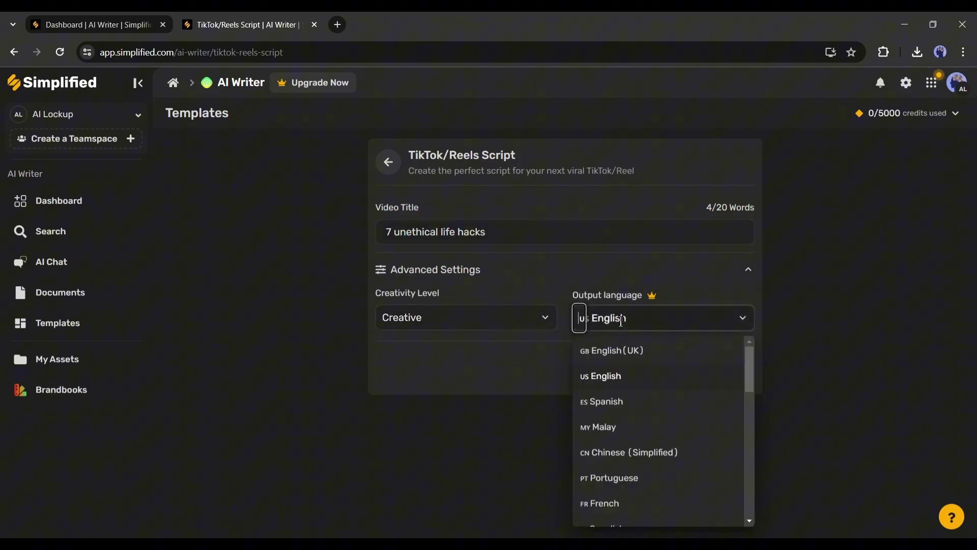
click(690, 374)
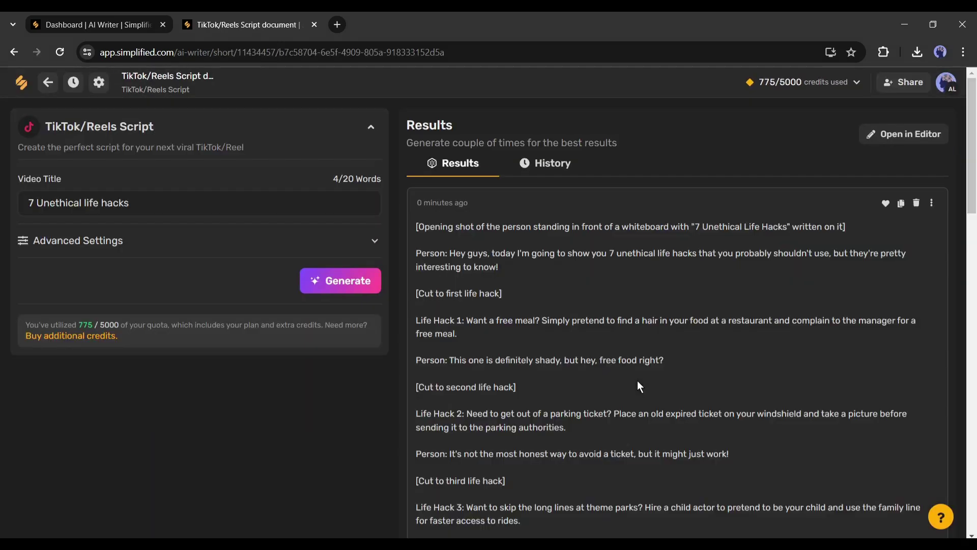
Review the generated scripts and open the first one in the editor.
scroll(620, 282, down, 15)
scroll(612, 285, down, 3)
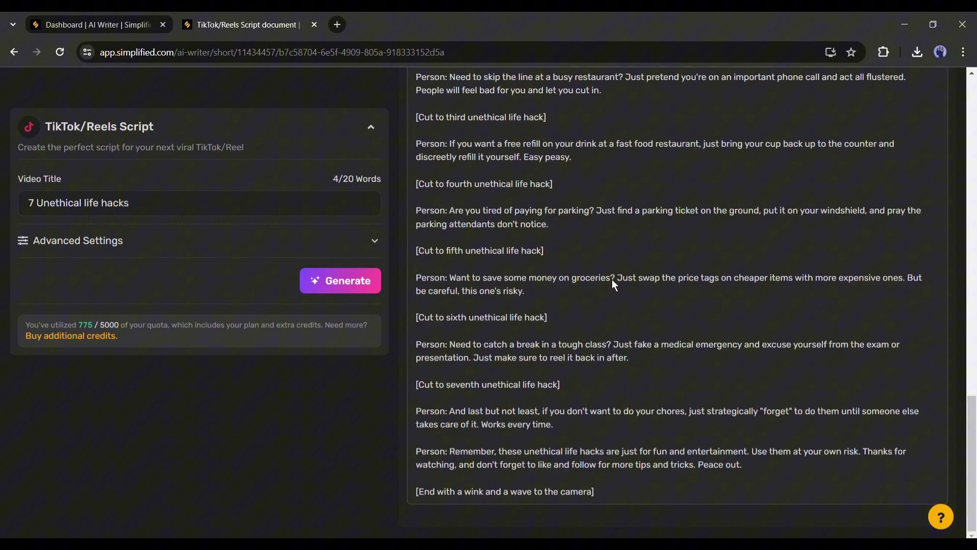
scroll(603, 383, up, 15)
scroll(560, 333, up, 3)
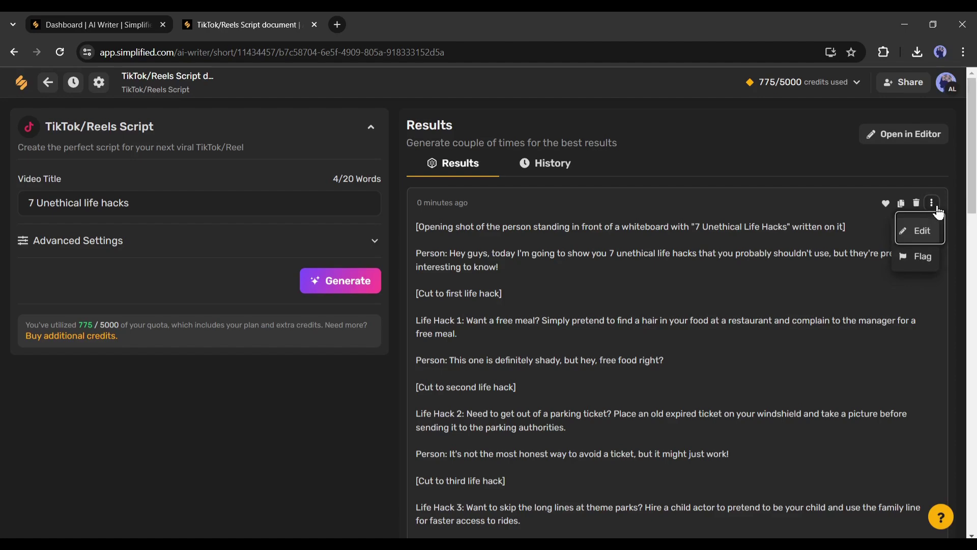
click(922, 232)
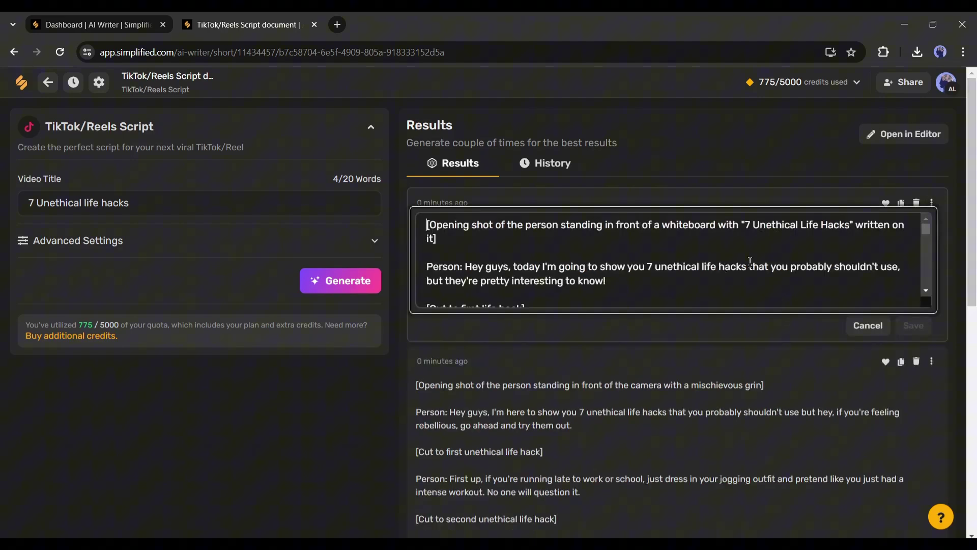
Delete the opening stage direction from the script.
scroll(704, 276, down, 5)
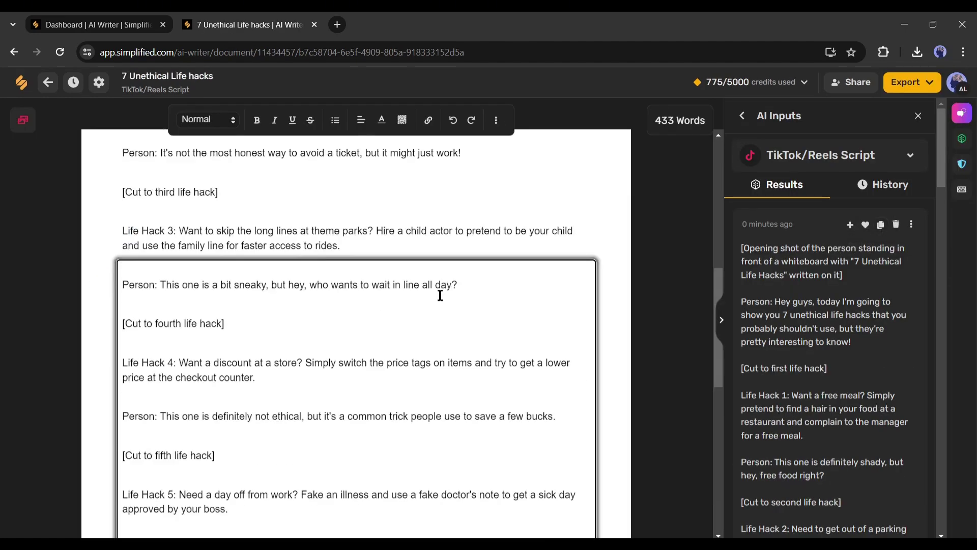
scroll(441, 292, down, 5)
scroll(356, 305, up, 15)
double_click(270, 280)
drag(587, 279, 123, 279)
key(BackSpace)
Remove Person: labels, change 'Life Hack' to 'Hack Number', and select the cleaned script.
click(179, 382)
key(BackSpace)
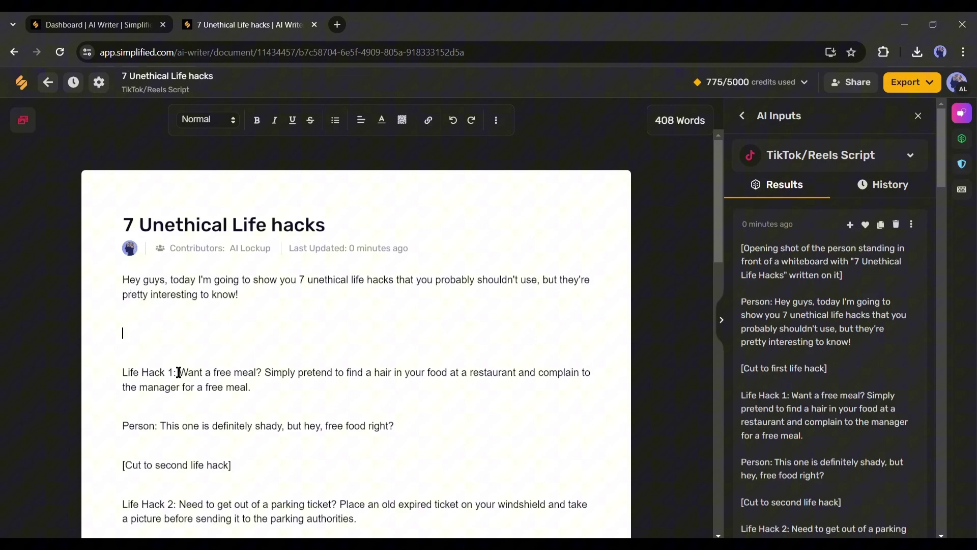
key(Return)
text(Number)
key(BackSpace)
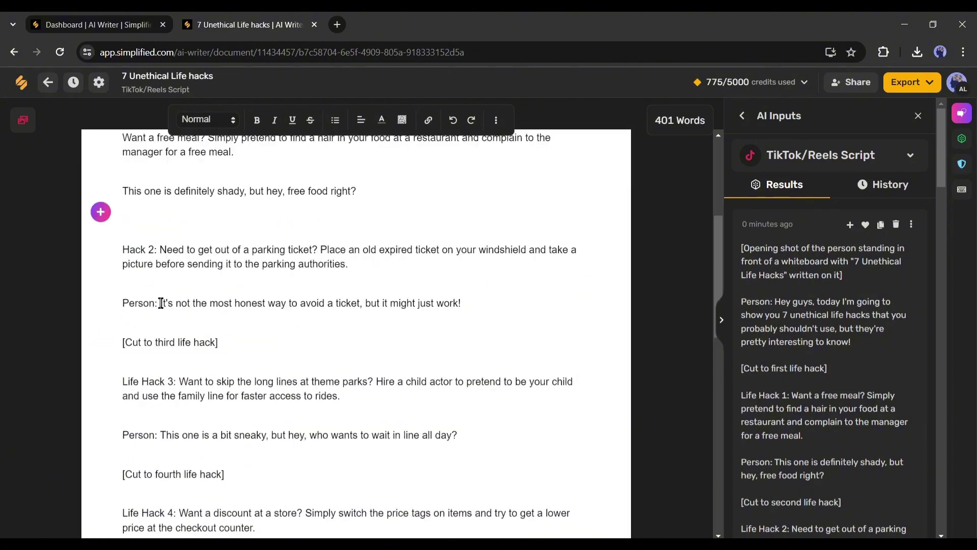
double_click(131, 382)
scroll(356, 306, up, 15)
drag(122, 216, 234, 343)
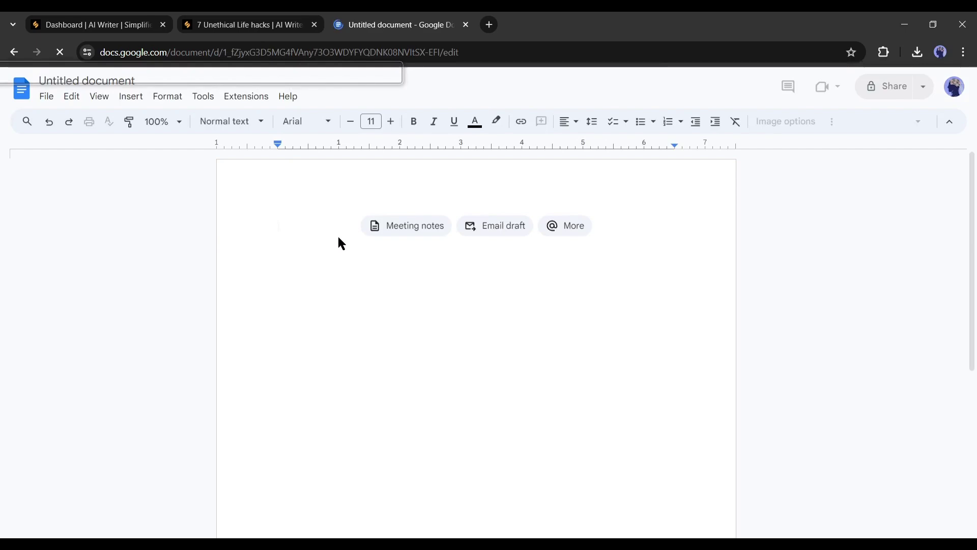
Paste the script into Google Docs, then copy it into AI Text to Video's script box.
key(ctrl+v)
scroll(375, 264, up, 15)
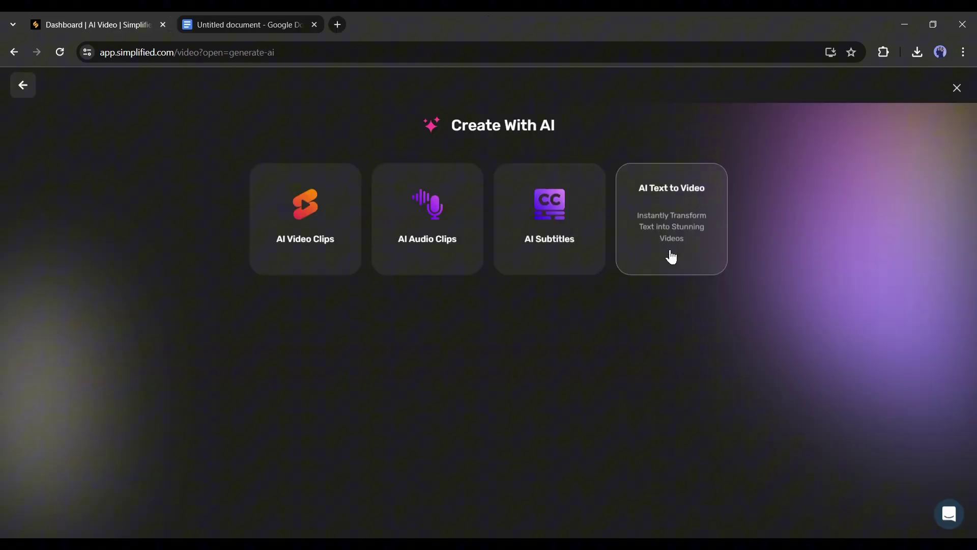
click(669, 255)
click(249, 24)
key(ctrl+a)
key(ctrl+c)
click(96, 24)
click(458, 331)
key(ctrl+v)
Describe the video as '7 Unethical Life Hacks' and choose Kimberly as the AI speaker.
click(333, 198)
text(7)
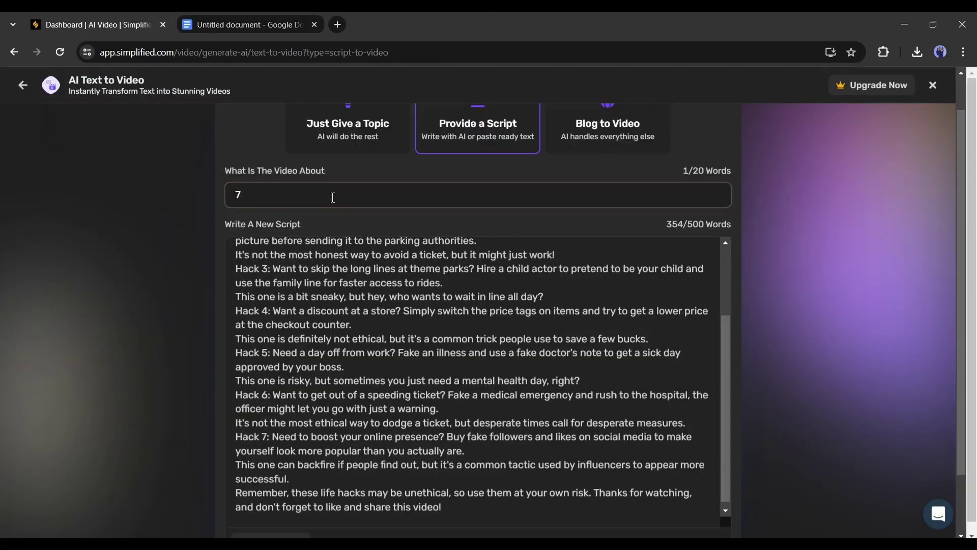
text( Unethical Life Hacks)
scroll(458, 356, down, 2)
click(711, 510)
click(266, 225)
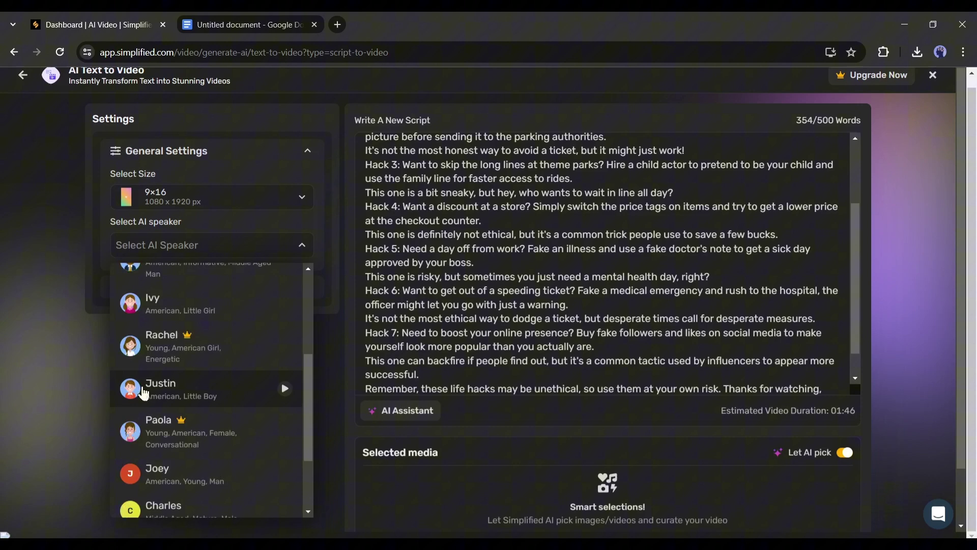
scroll(130, 413, down, 2)
click(168, 351)
scroll(509, 305, down, 2)
click(861, 502)
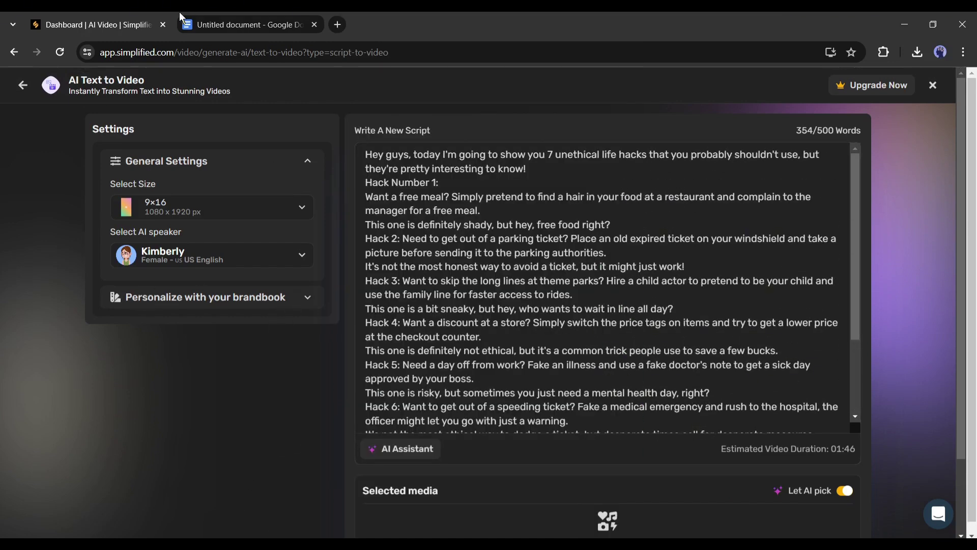
Return to the script document and clear the text selection.
click(195, 18)
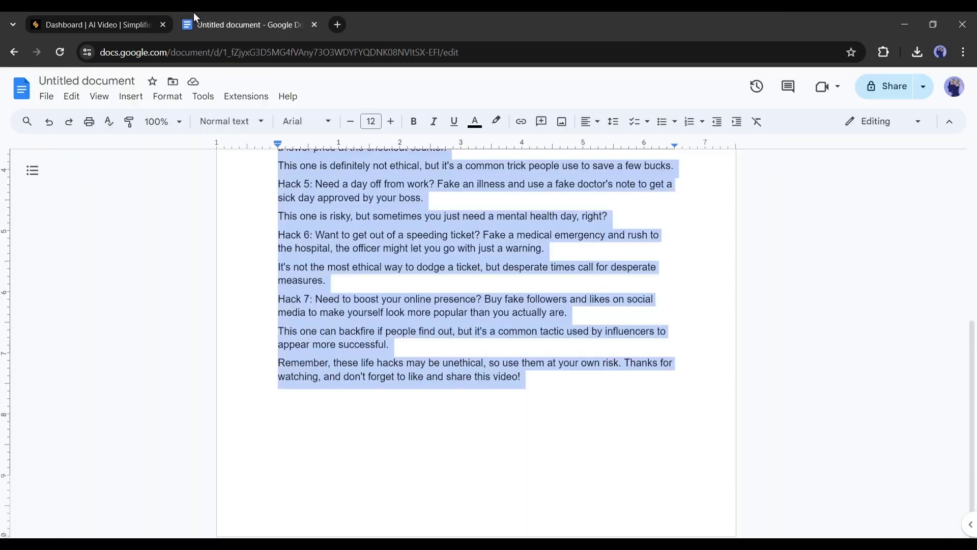
click(148, 16)
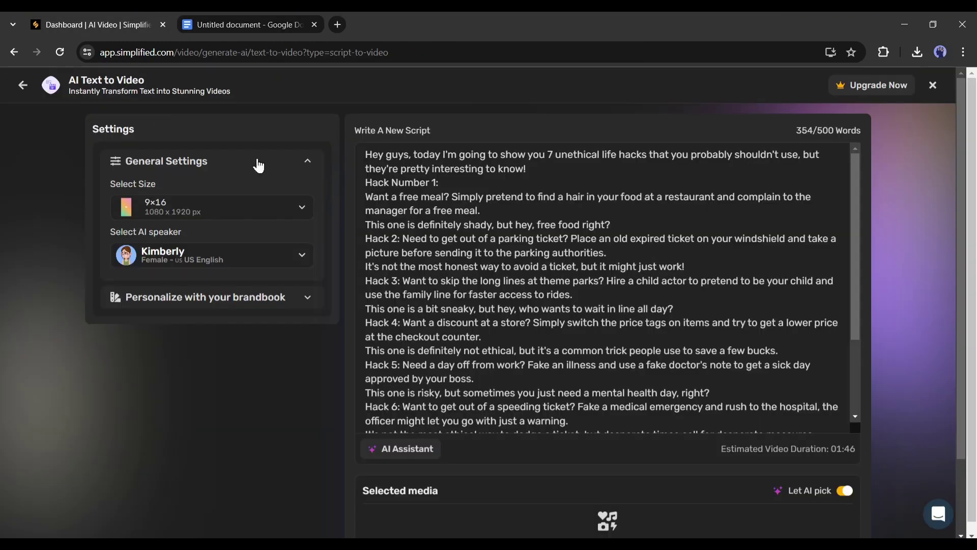
click(270, 21)
scroll(377, 270, up, 6)
click(365, 240)
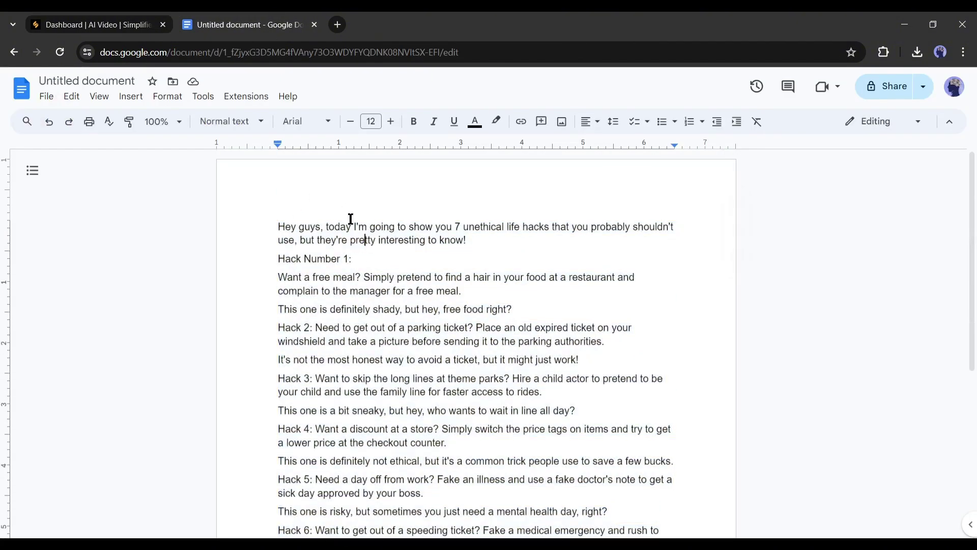
Load elevenlabs.io in a new tab and paste the script into Text to Speech.
click(337, 25)
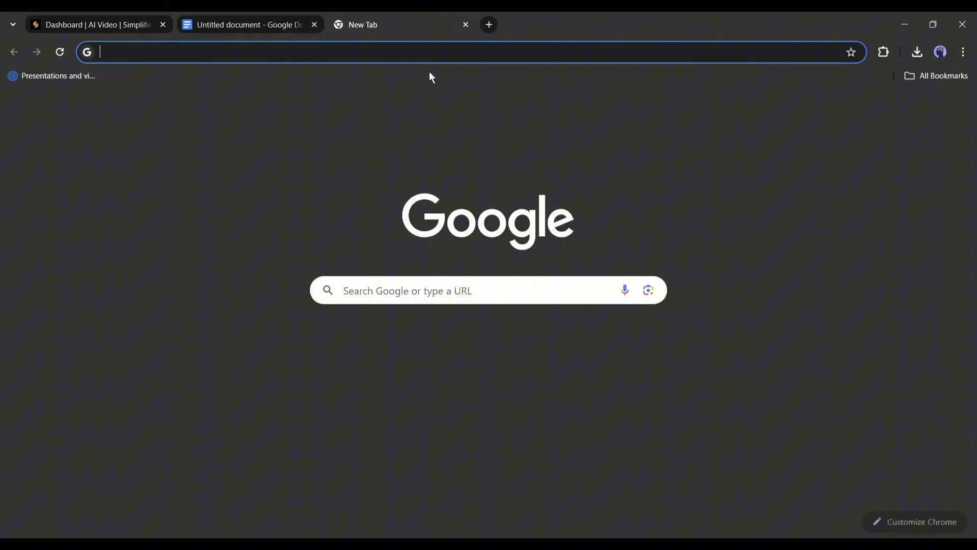
text(elevenlabs.io)
key(Return)
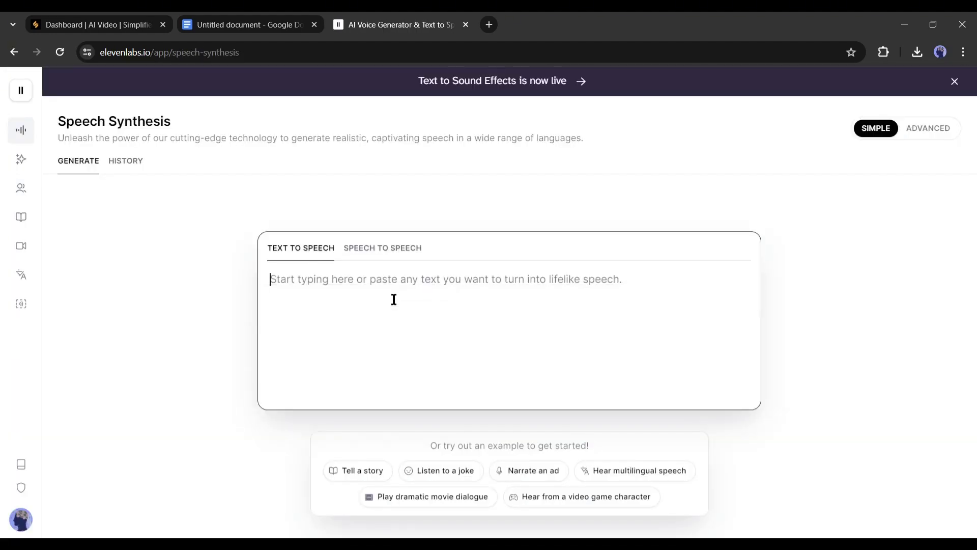
key(ctrl+v)
Generate the speech in the Karan voice and download the MP3.
scroll(406, 360, up, 5)
scroll(458, 382, down, 8)
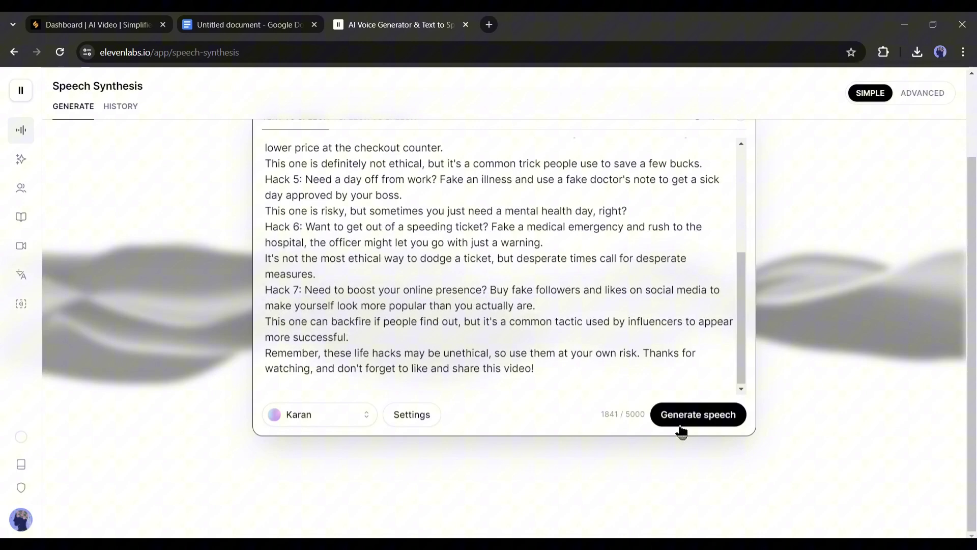
click(680, 429)
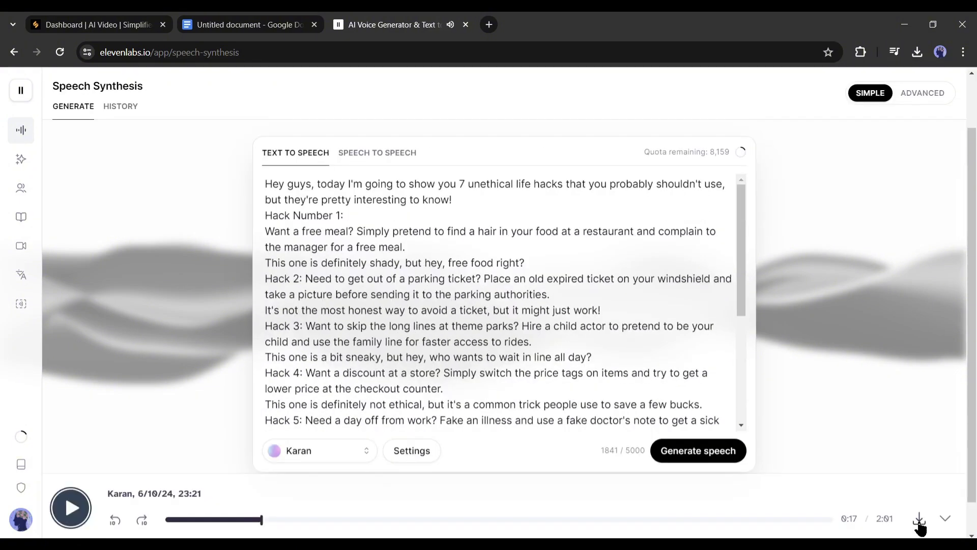
click(918, 515)
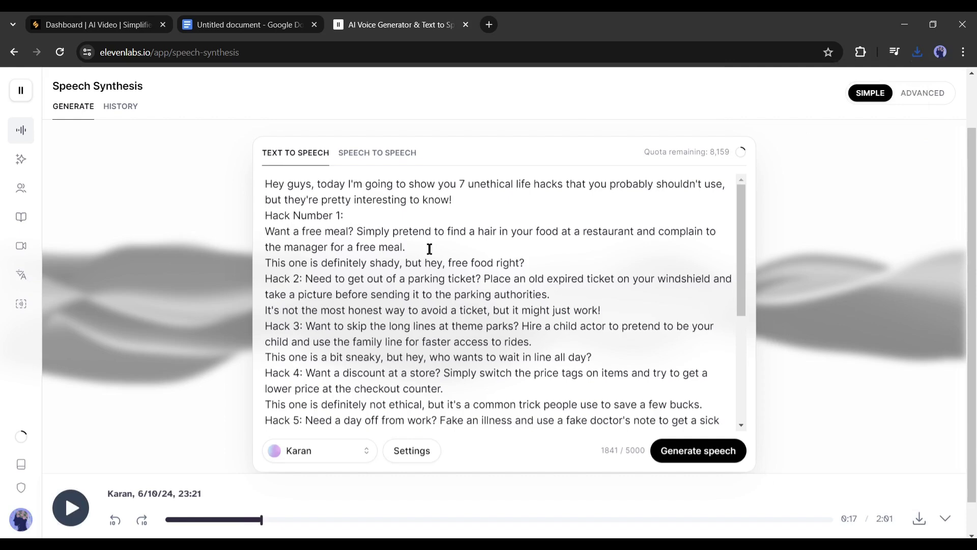
scroll(326, 255, up, 3)
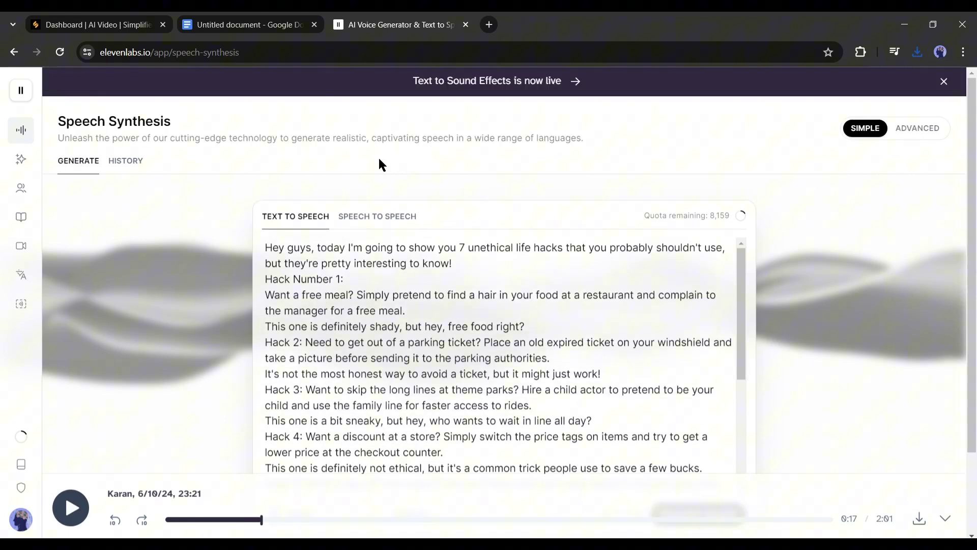
Google 'MP3 to Animation' and open Adobe's 'Animate your voice for free' result.
click(487, 25)
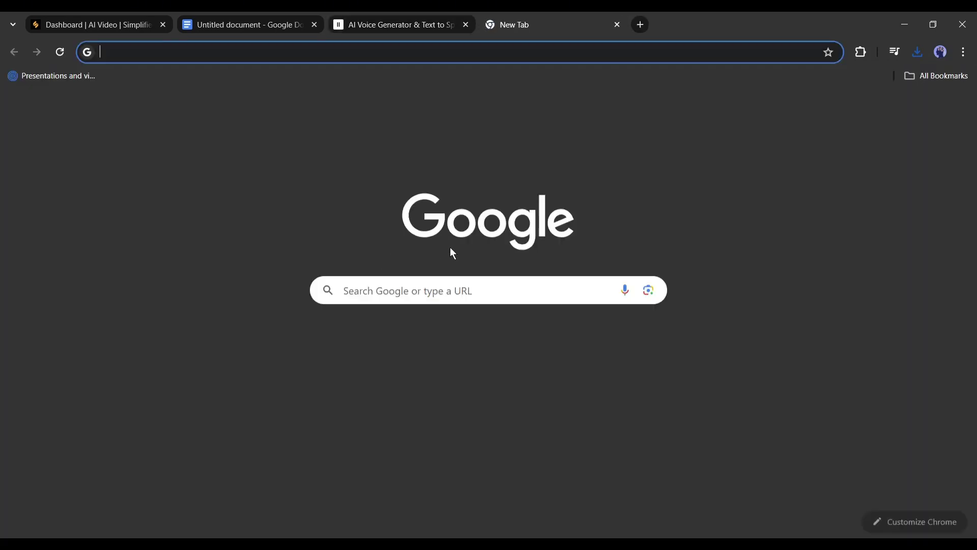
click(390, 285)
text(M)
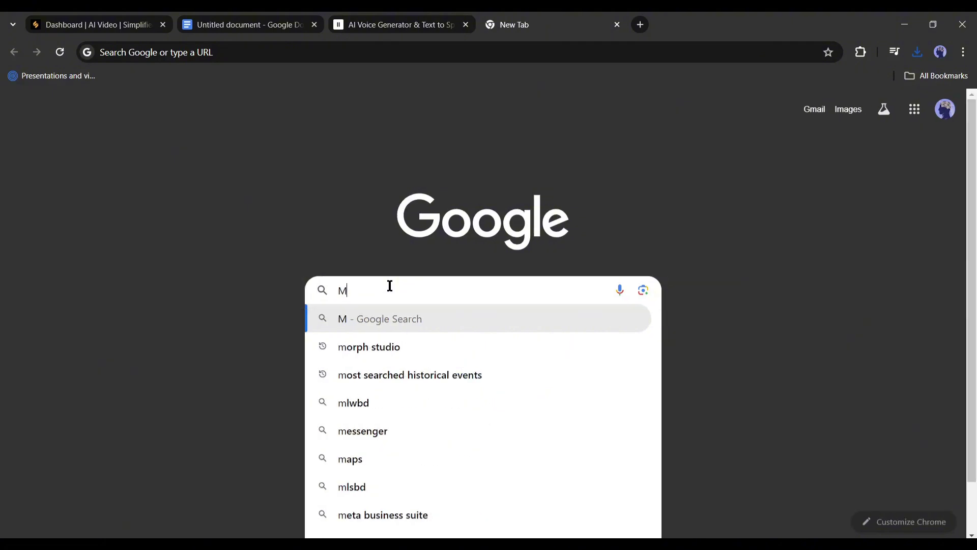
key(BackSpace)
text(MP3 t)
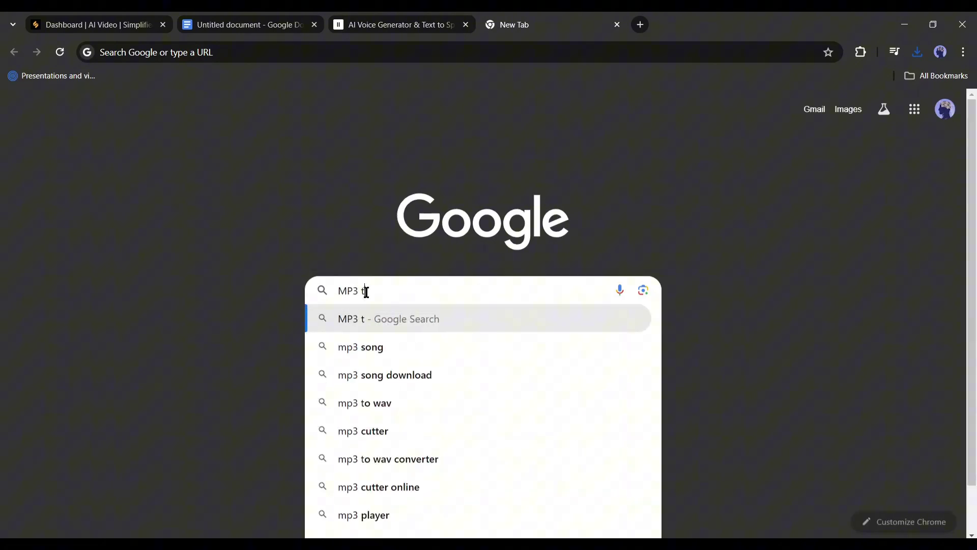
text(o Ani)
key(Return)
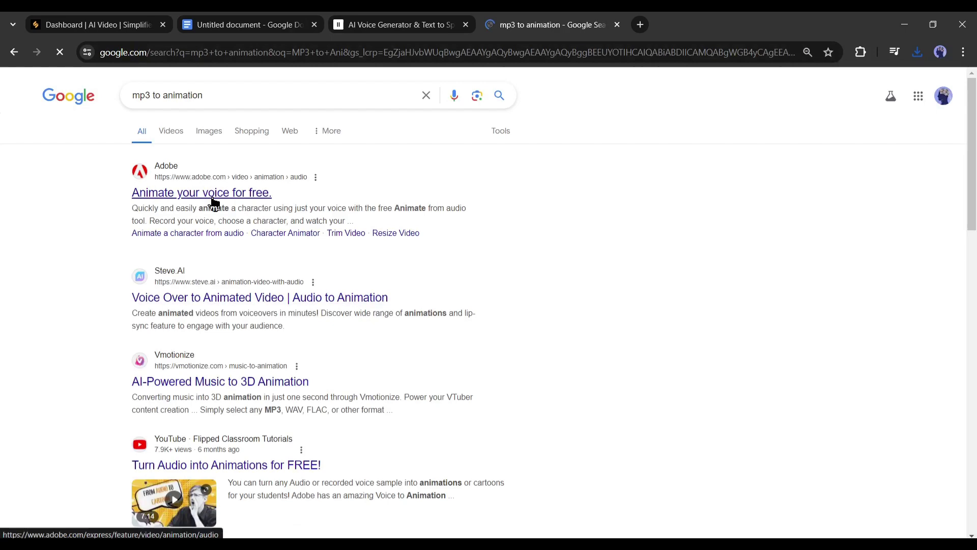
click(214, 202)
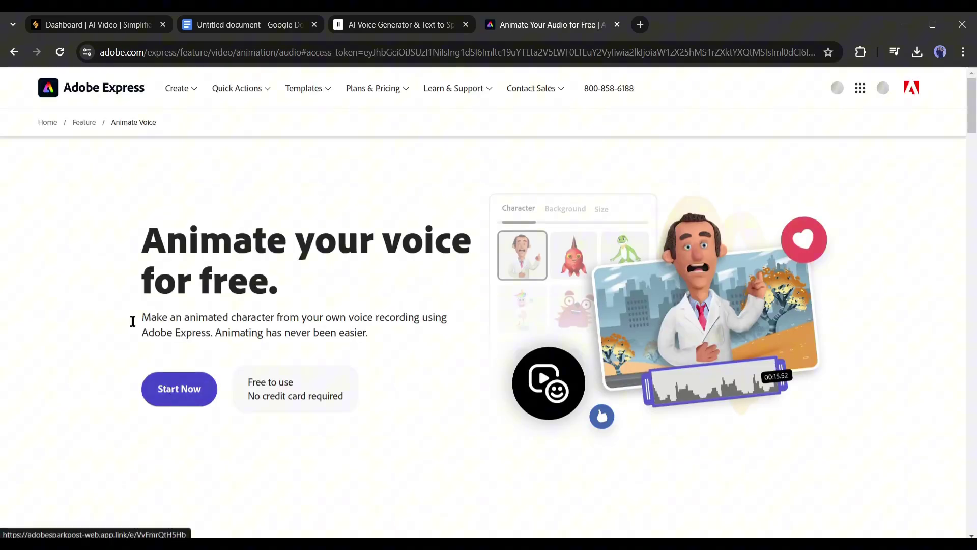
Launch Animate from audio and choose Lenny from the Professional People characters.
click(164, 388)
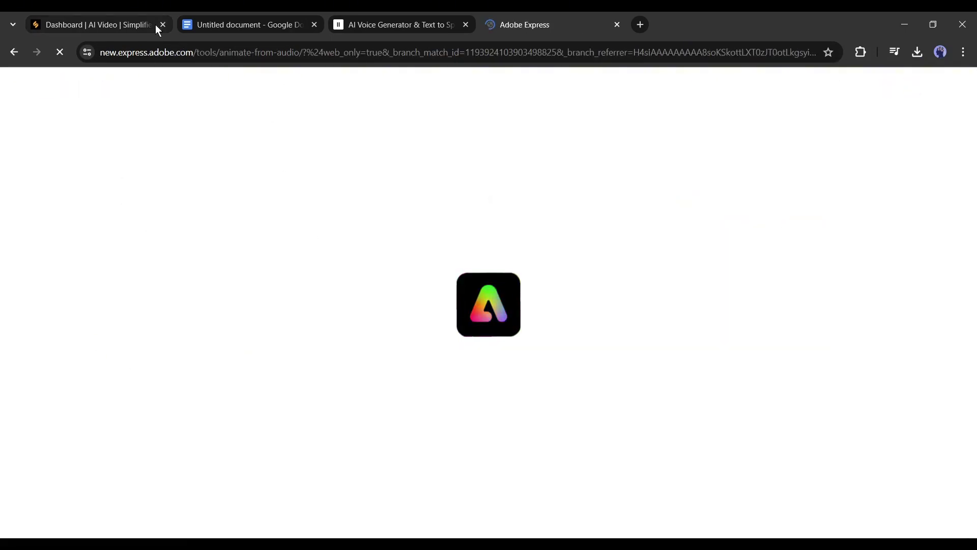
click(163, 24)
click(163, 24)
click(162, 25)
click(481, 275)
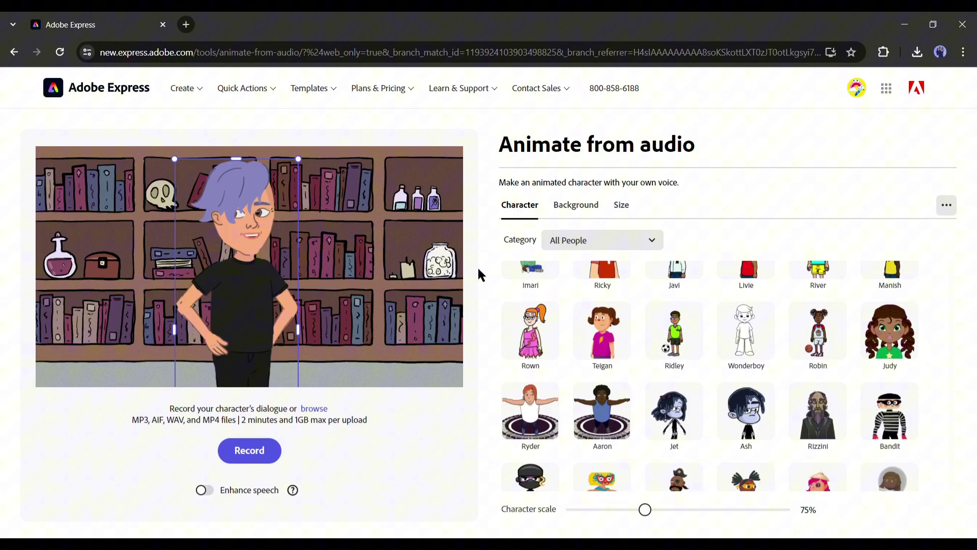
scroll(709, 371, down, 10)
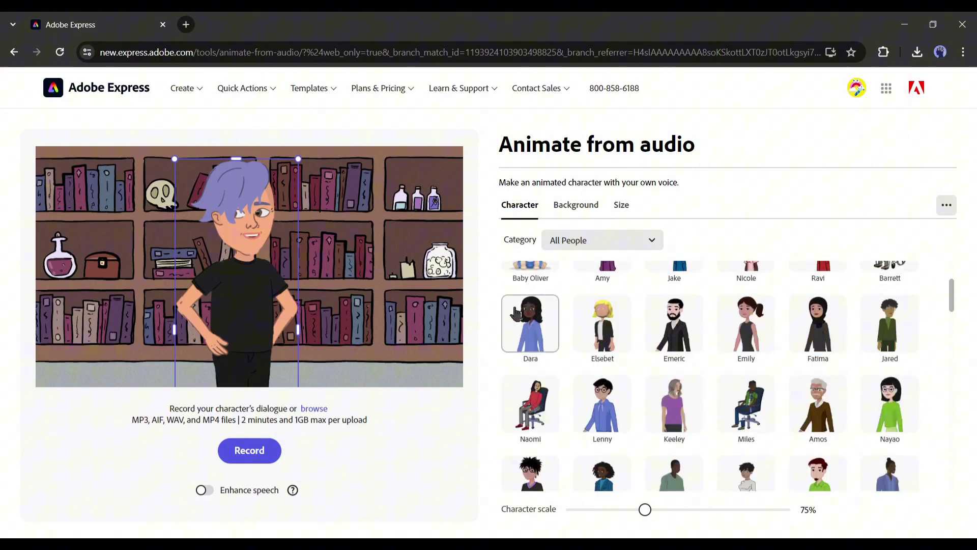
scroll(516, 313, up, 3)
click(621, 245)
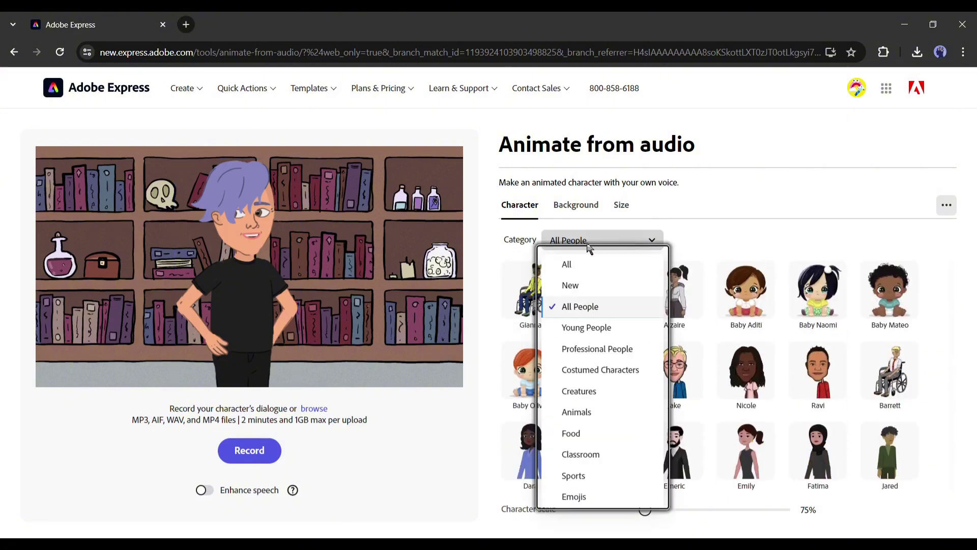
click(594, 351)
scroll(613, 359, down, 1)
scroll(615, 358, up, 1)
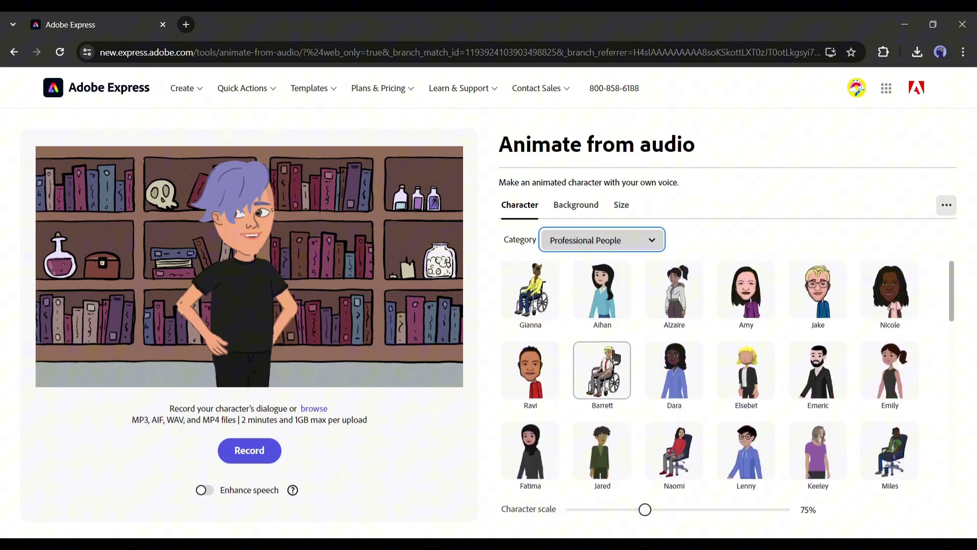
click(746, 453)
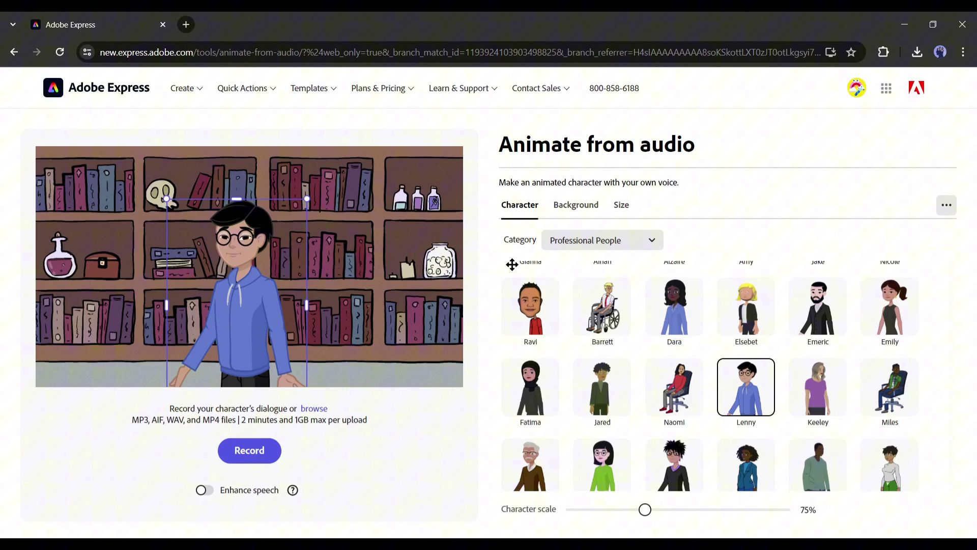
Give the scene a solid green background and a YouTube Shorts 9:16 size.
click(569, 211)
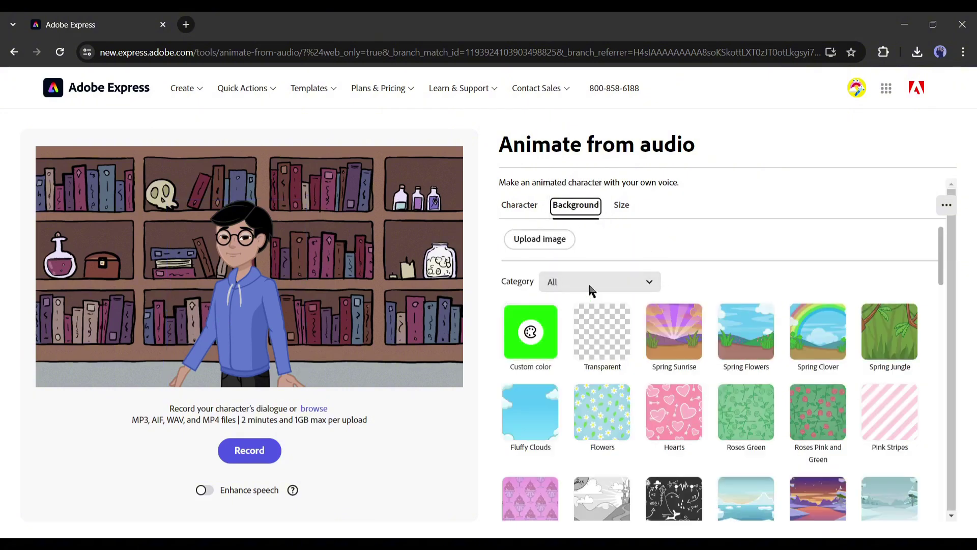
click(543, 355)
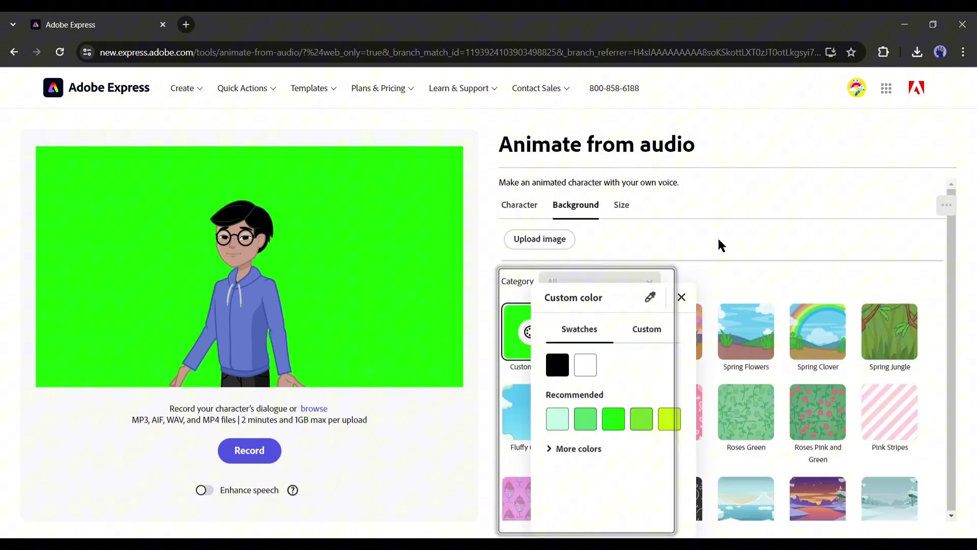
click(718, 236)
click(621, 204)
click(587, 286)
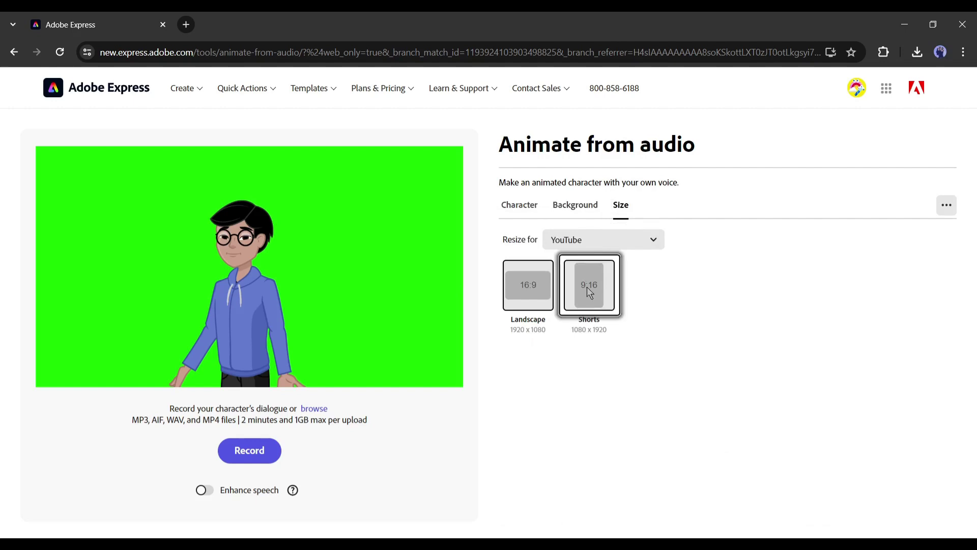
click(649, 241)
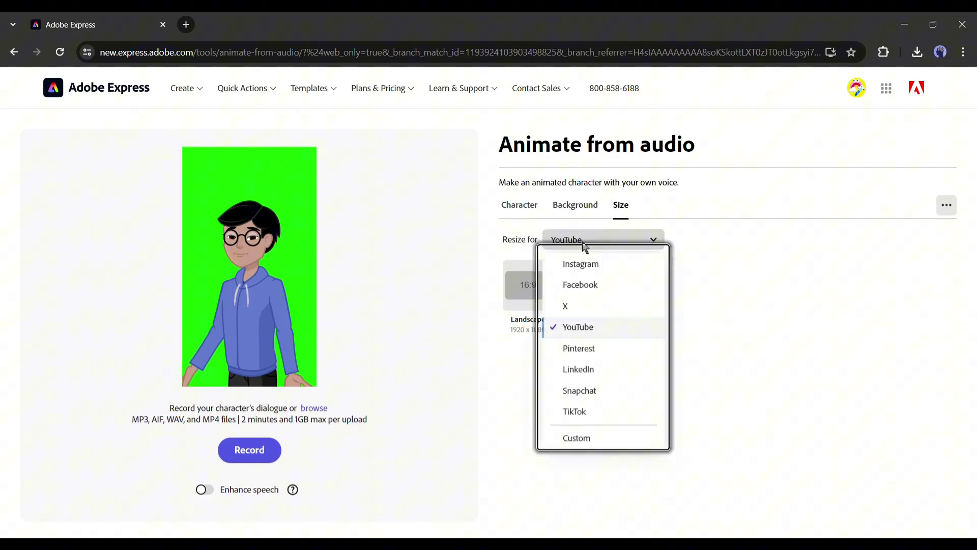
click(772, 331)
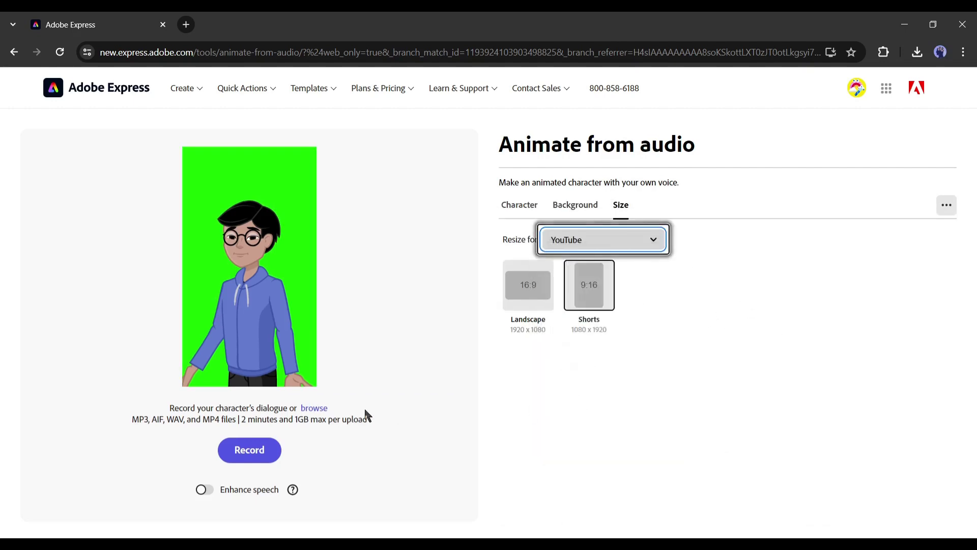
click(398, 470)
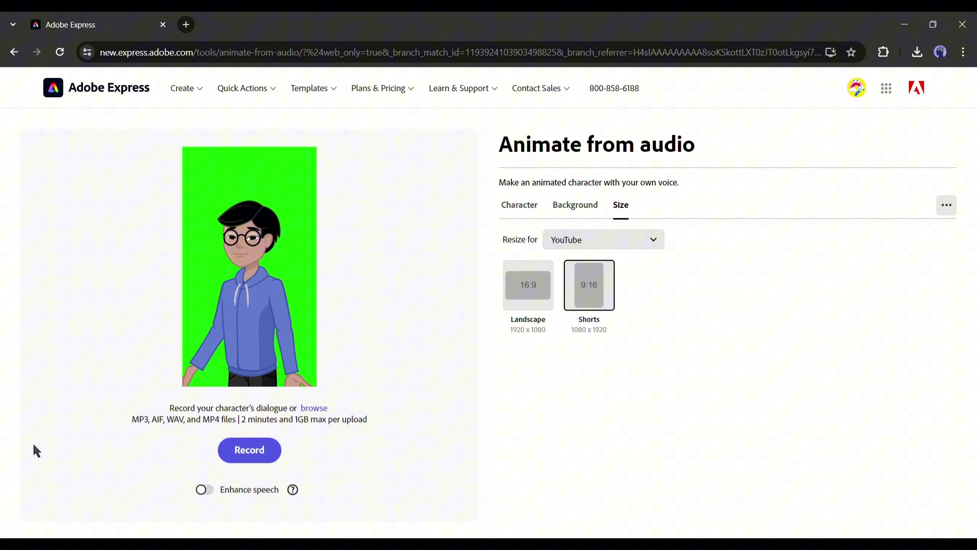
Upload the ElevenLabs voiceover MP3, preview the lip-synced animation, and download it as MP4.
click(312, 410)
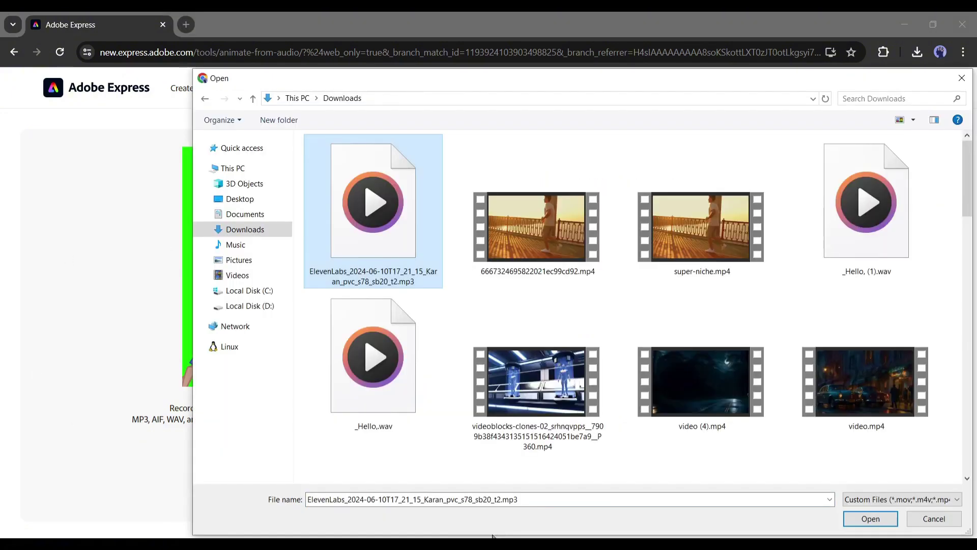
click(853, 521)
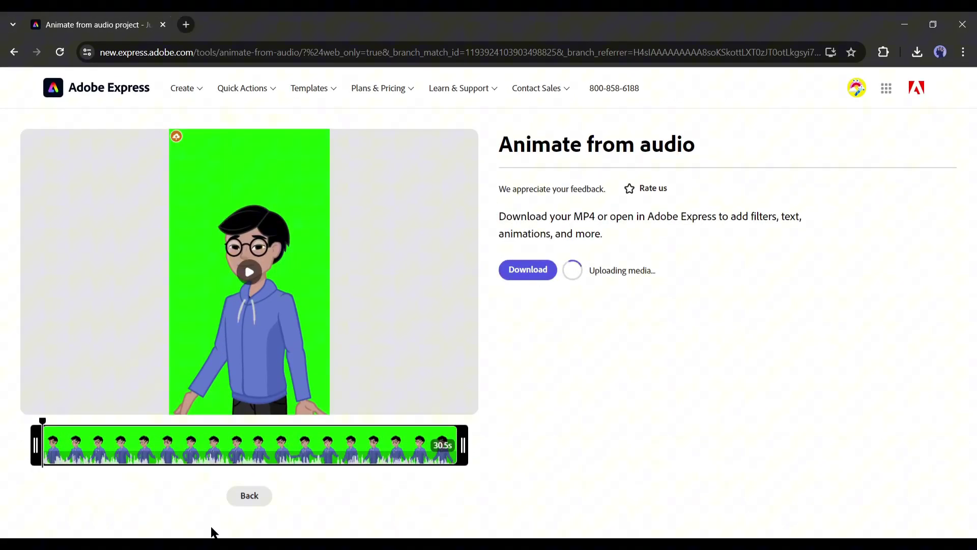
click(250, 275)
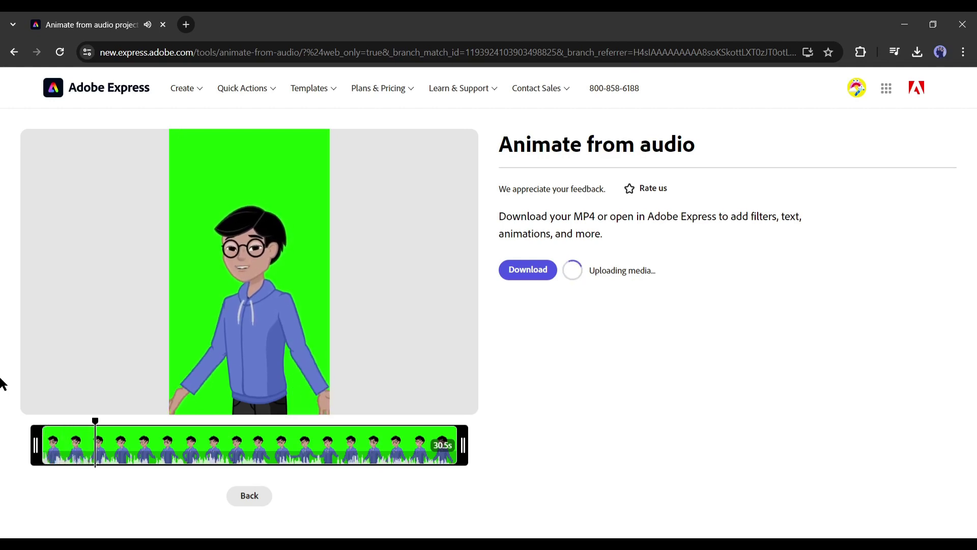
mouse_move(188, 376)
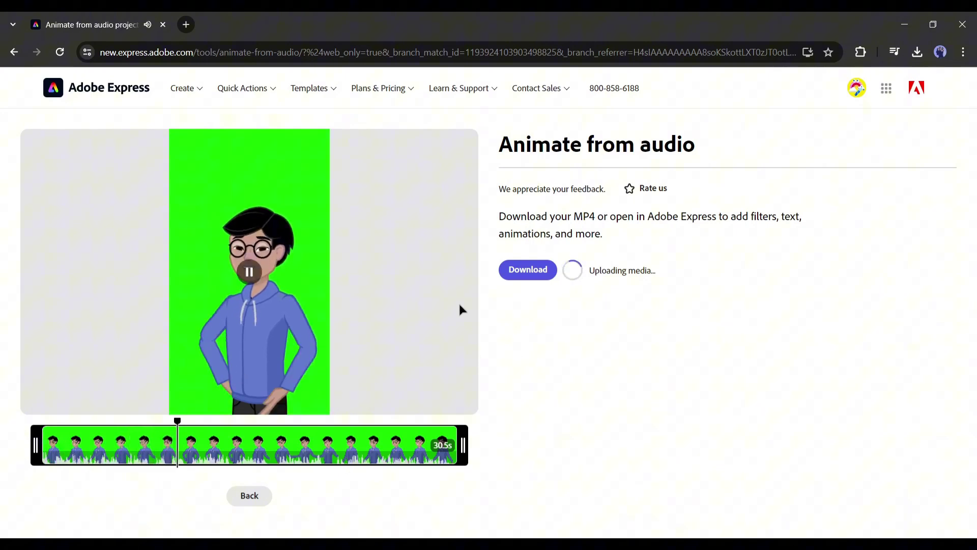
mouse_move(249, 274)
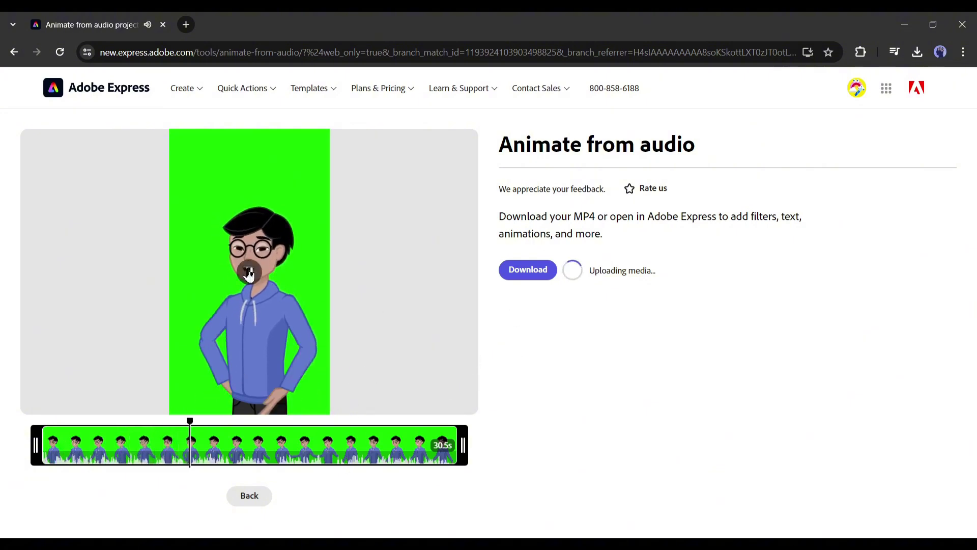
click(528, 271)
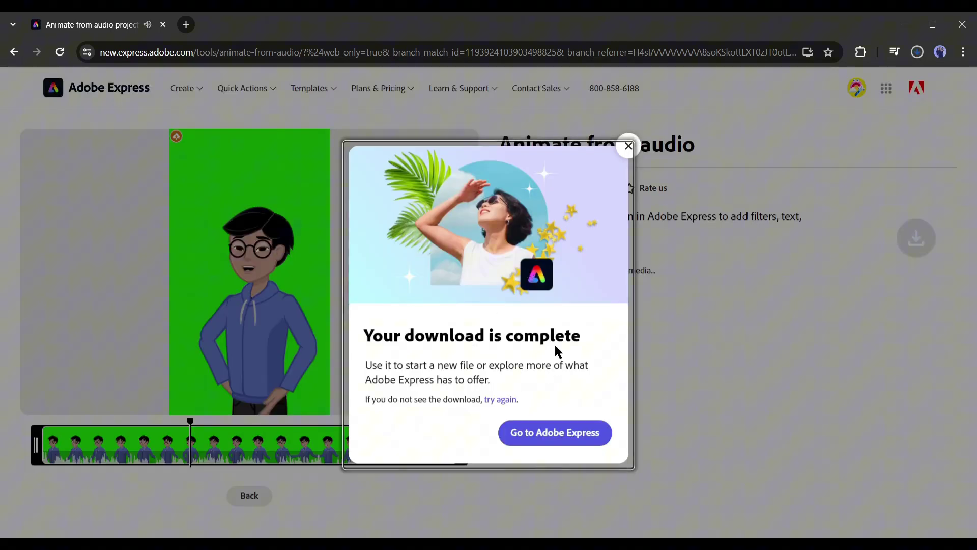
click(629, 147)
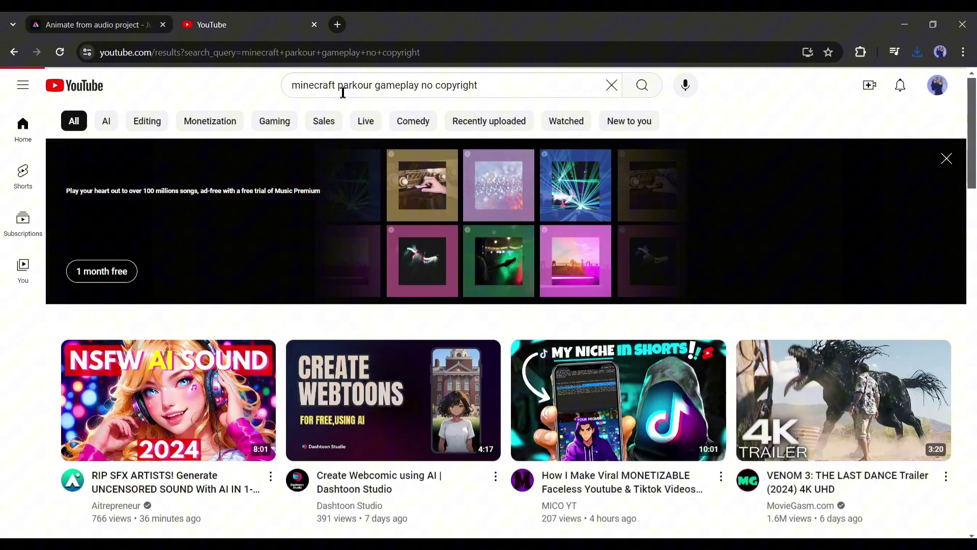
Expand the Orbital channel's results and copy the 2 Hours parkour video's share link.
scroll(531, 298, down, 20)
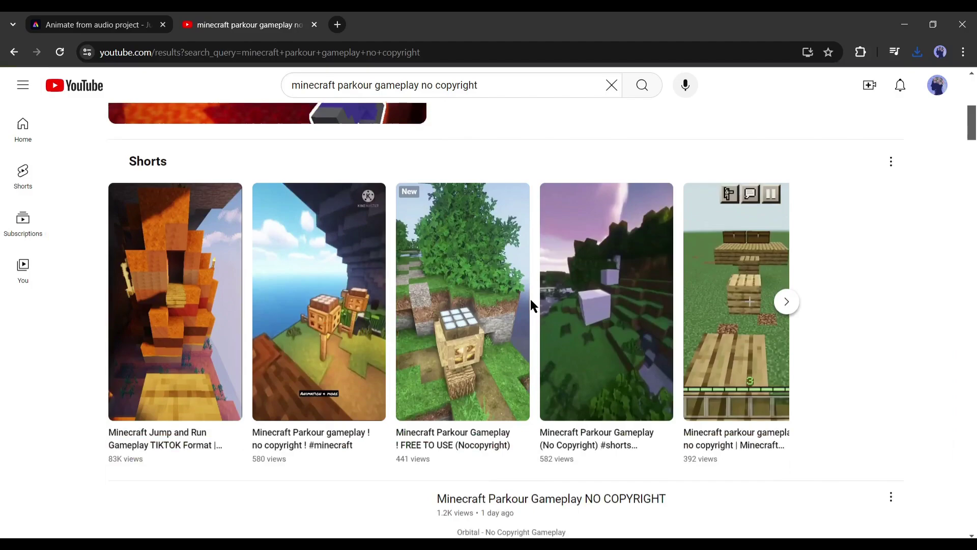
scroll(555, 319, down, 15)
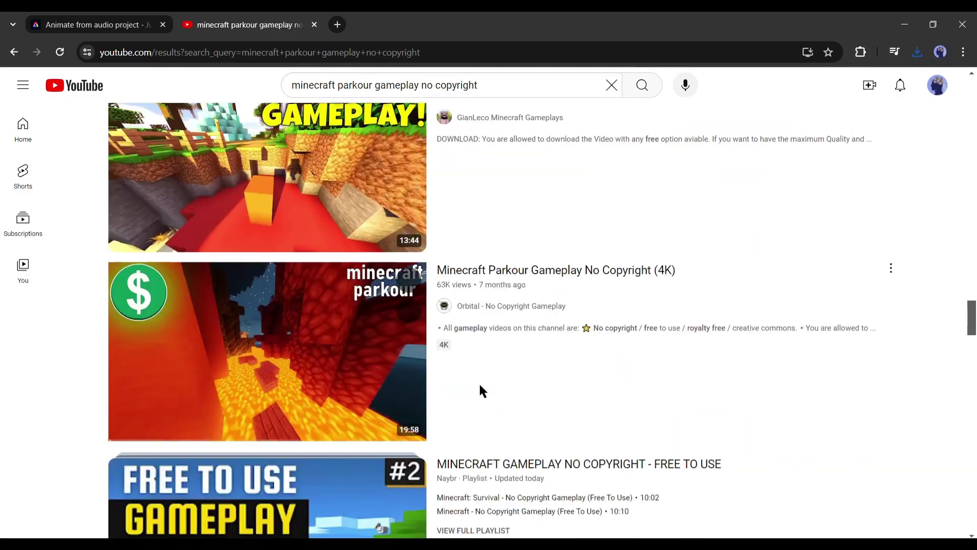
scroll(543, 366, down, 20)
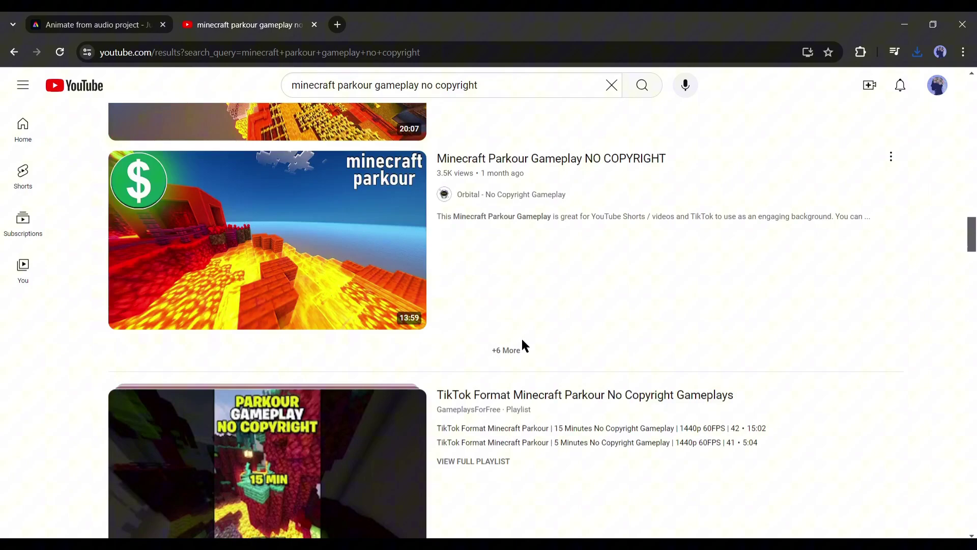
click(523, 345)
scroll(610, 346, down, 10)
scroll(606, 351, down, 5)
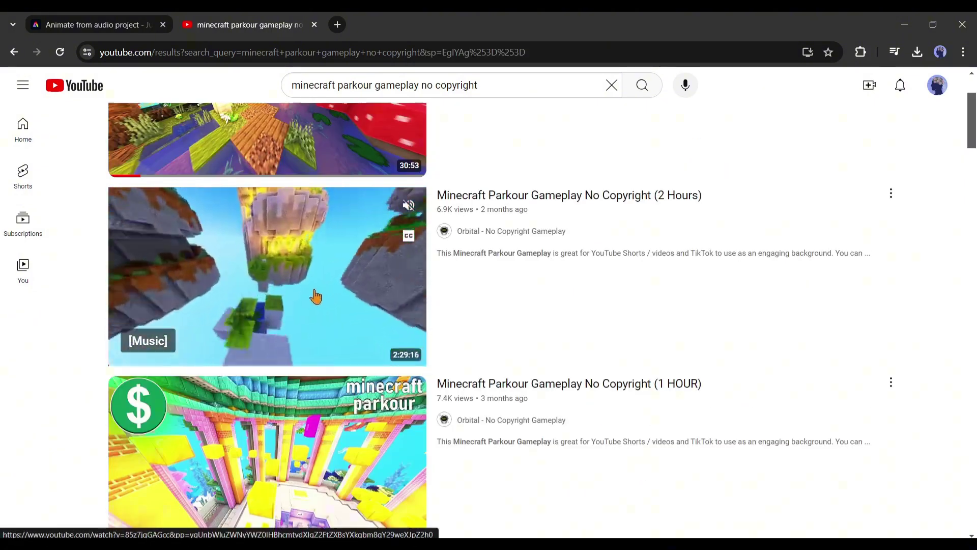
click(890, 195)
click(816, 314)
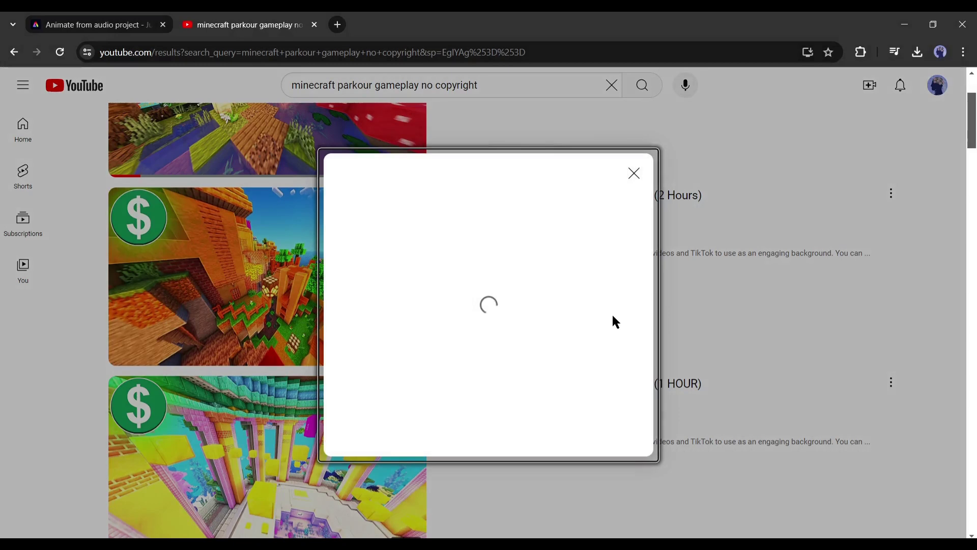
click(613, 327)
Open SaveFrom.net via a 'youtube downloader' search and paste the parkour video link.
click(634, 221)
click(337, 24)
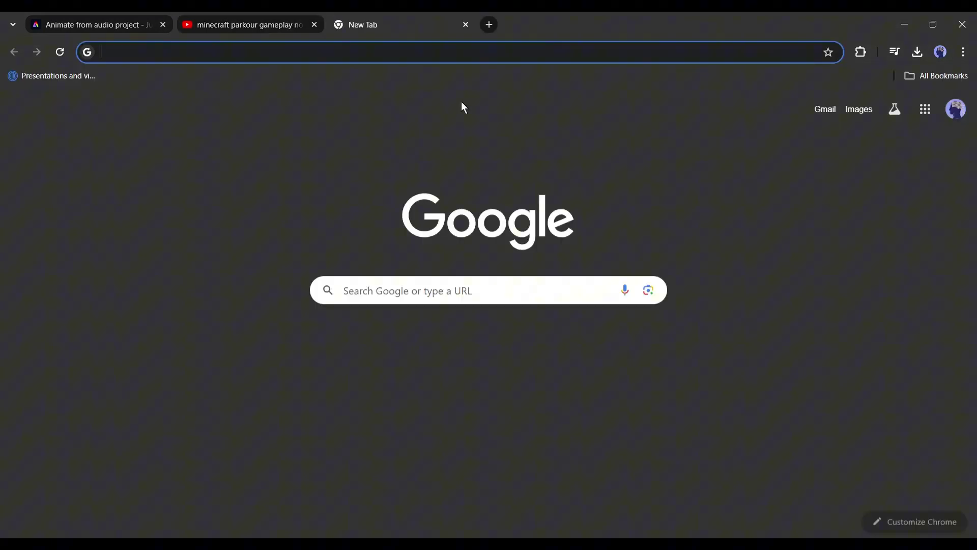
text(YouTube)
key(Down)
key(Down)
key(Down)
key(Return)
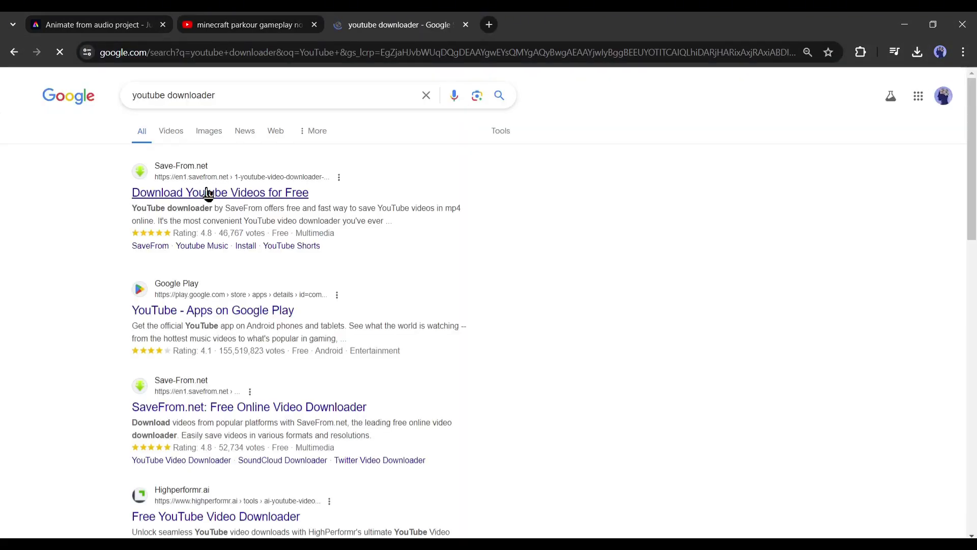
click(208, 192)
text(https://youtu.be/85z7jqGAGcc?si=MEskhB9rjWsZffpV)
click(651, 219)
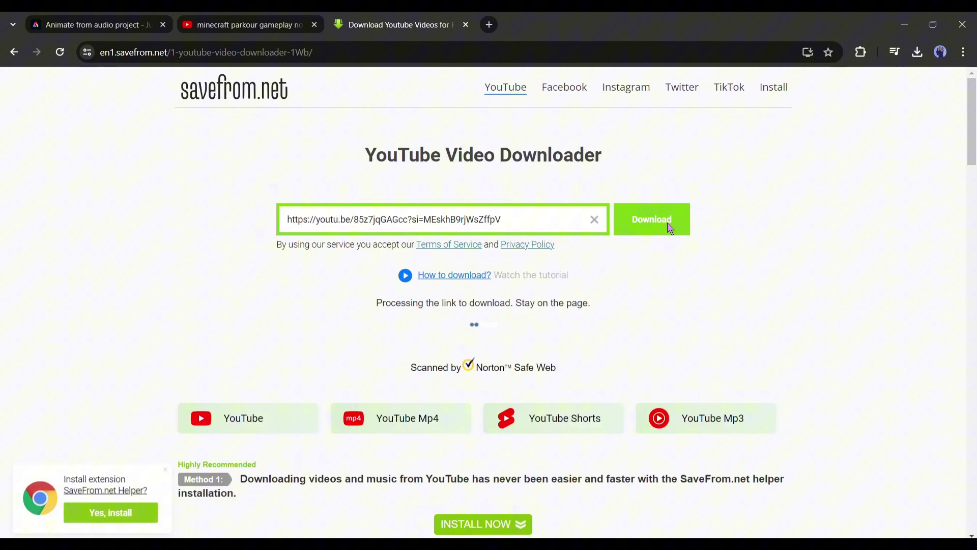
scroll(511, 342, down, 2)
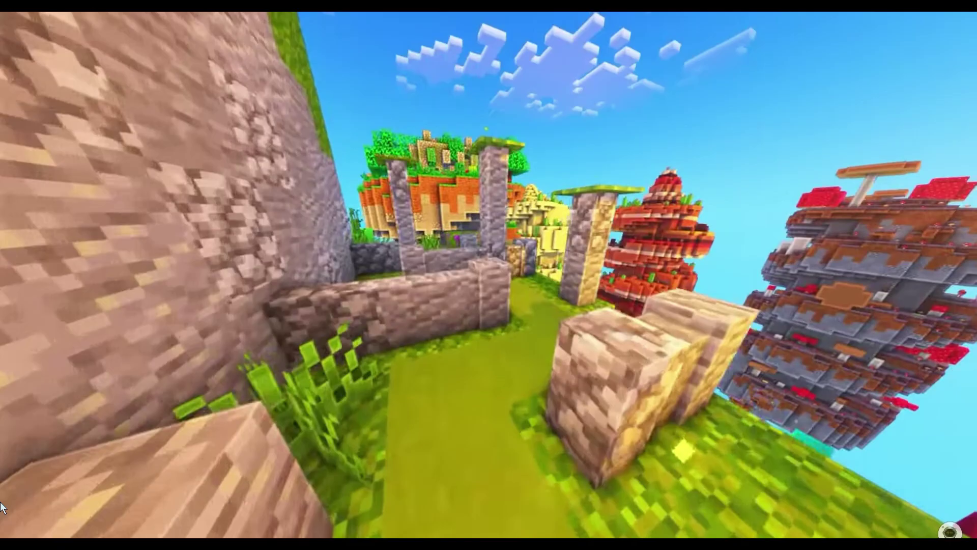
Leave full screen and pause the Minecraft Parkour Gameplay No Copyright (2 Hours) video.
key(Escape)
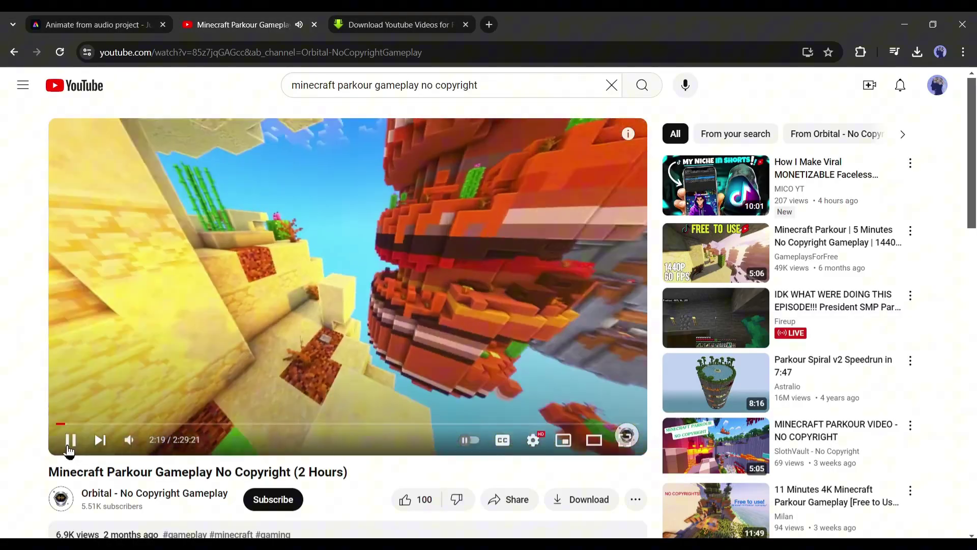
click(70, 440)
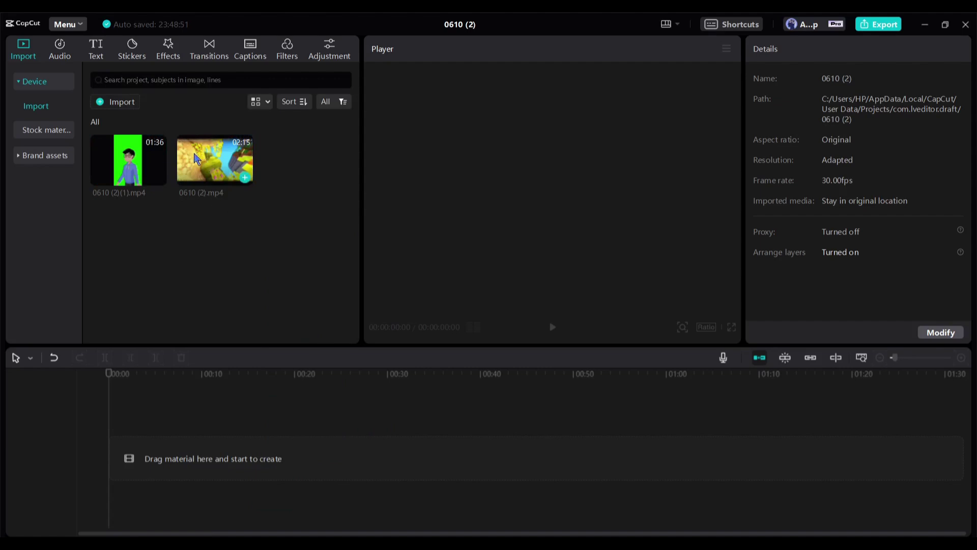
Place 0610 (2).mp4 on the main track and layer 0610 (2)(1).mp4 on a track above it.
drag(204, 163, 204, 453)
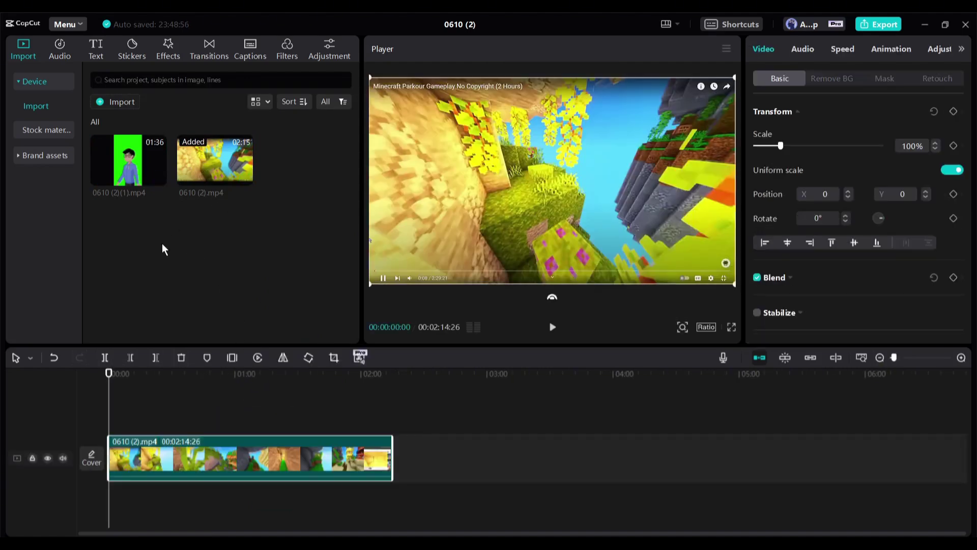
drag(127, 174, 112, 447)
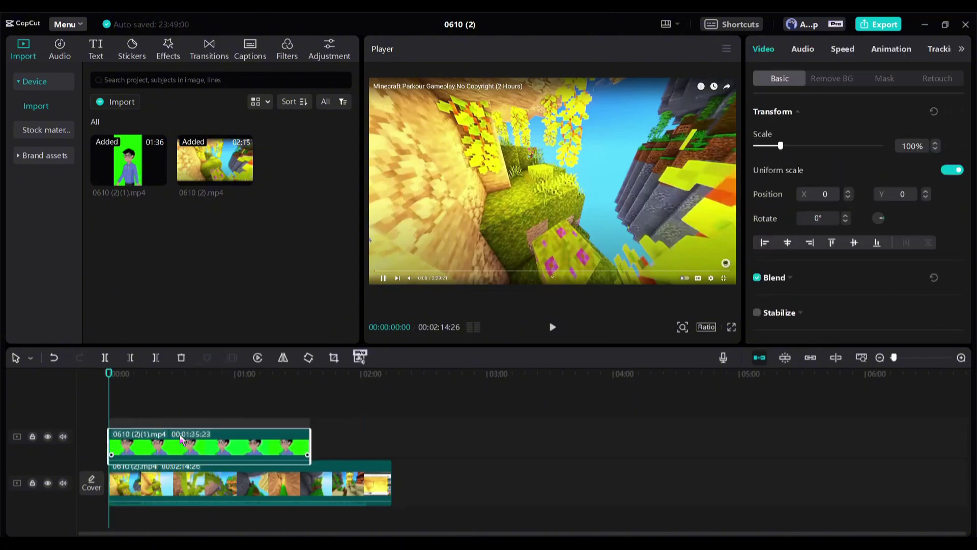
drag(182, 440, 181, 442)
click(219, 493)
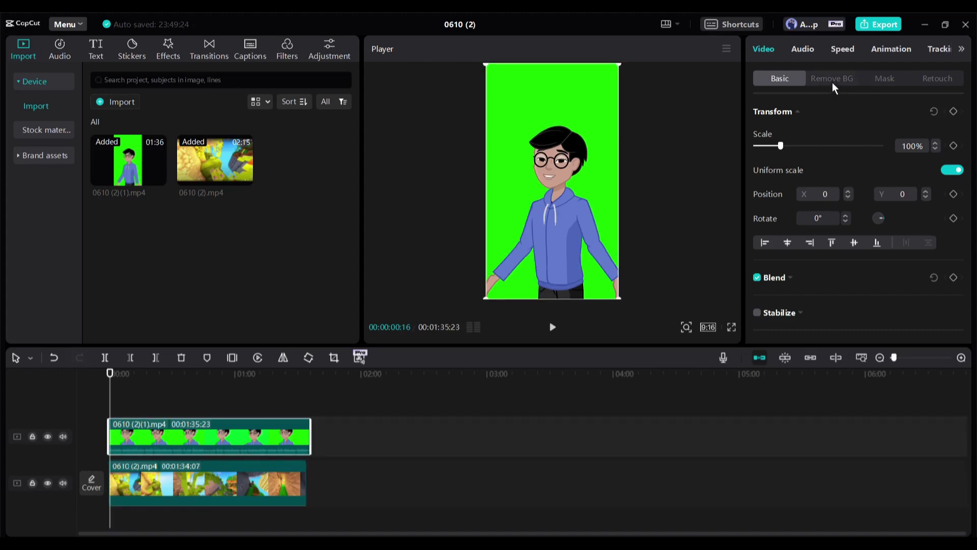
Chroma-key out the green backdrop of the presenter clip with edge clean-up raised to 57.
click(834, 81)
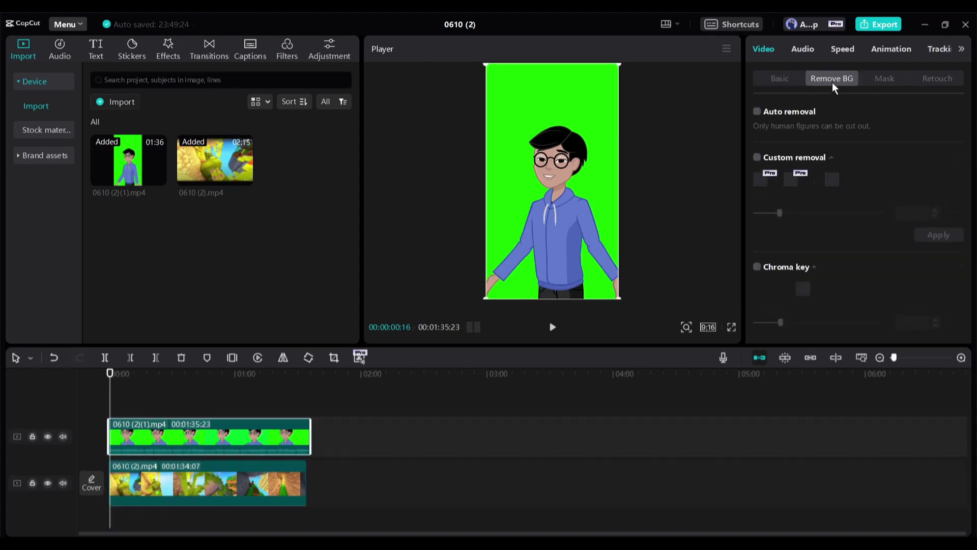
scroll(782, 187, down, 2)
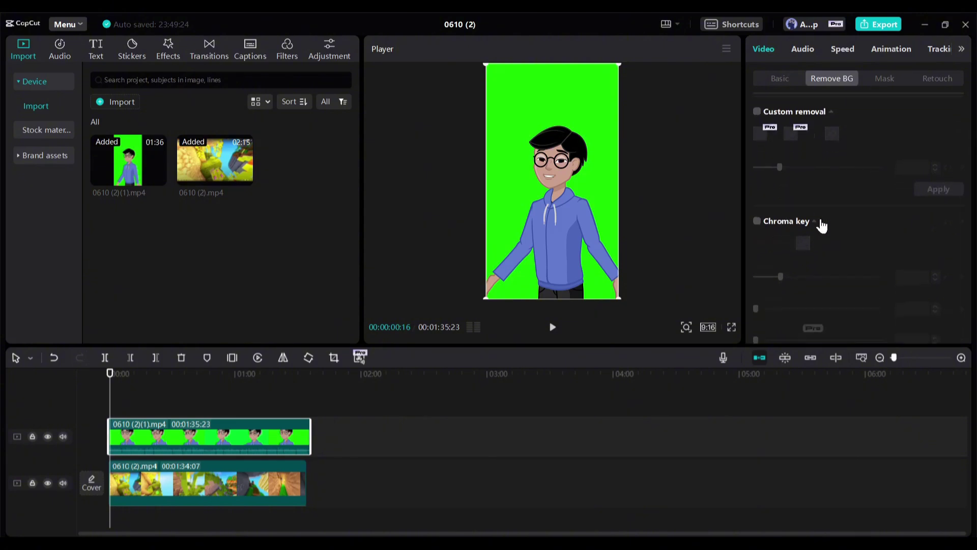
click(811, 223)
drag(625, 140, 586, 98)
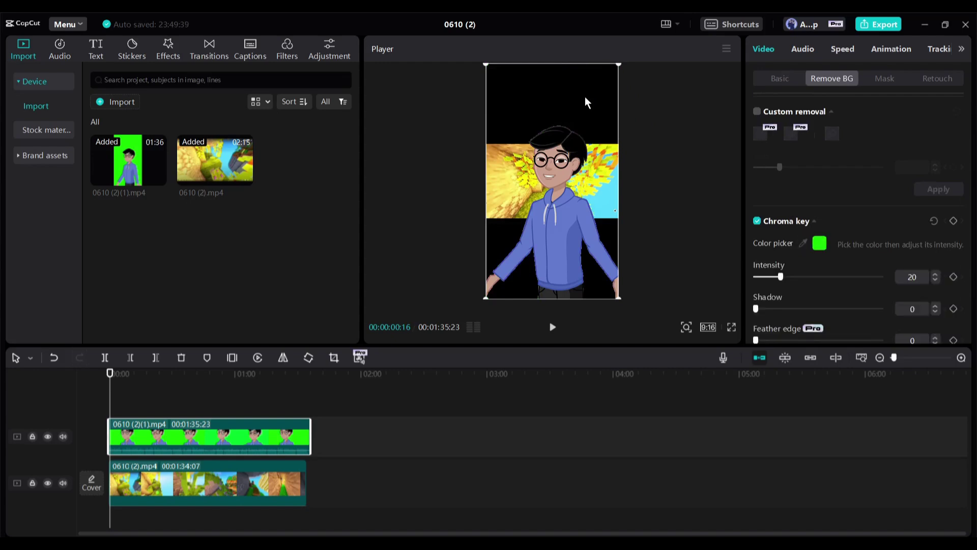
scroll(859, 264, down, 2)
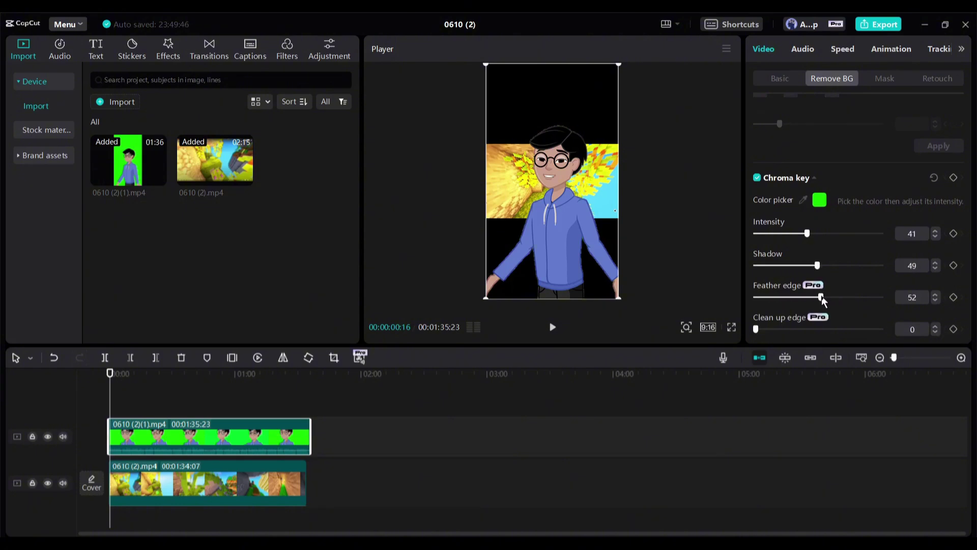
click(827, 329)
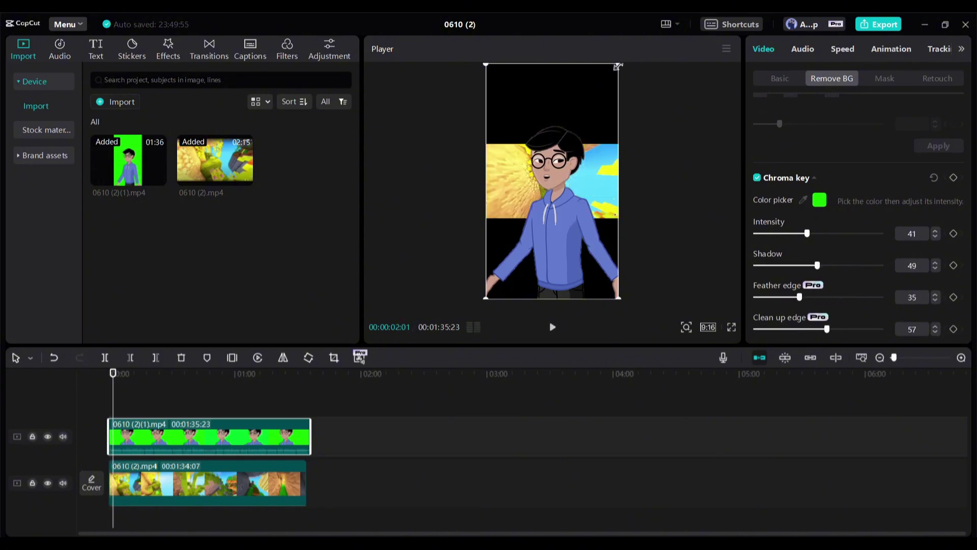
drag(618, 64, 579, 116)
Scale the presenter to 90% lower in frame and replace the background with the Minecraft parkour clip.
drag(570, 155, 582, 179)
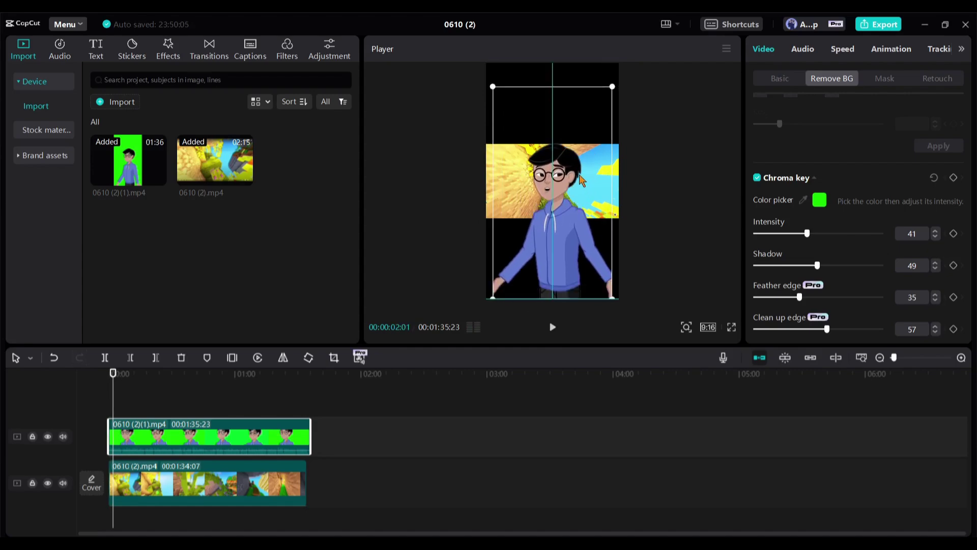
click(188, 477)
drag(113, 373, 79, 388)
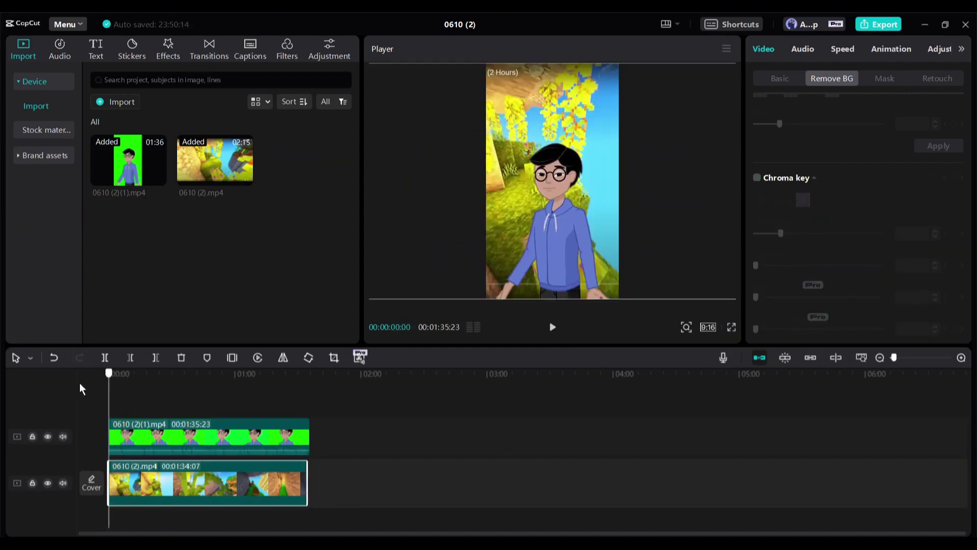
click(228, 436)
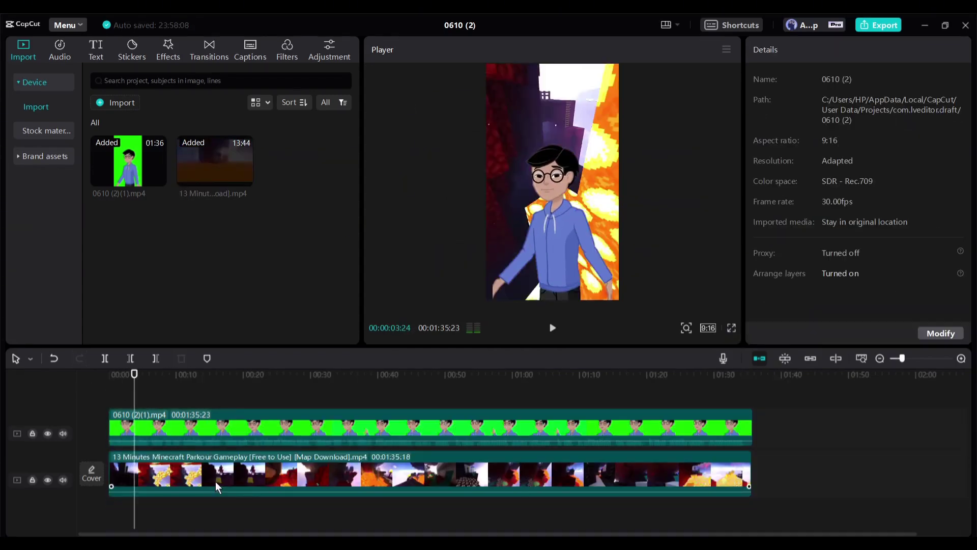
click(213, 489)
click(224, 424)
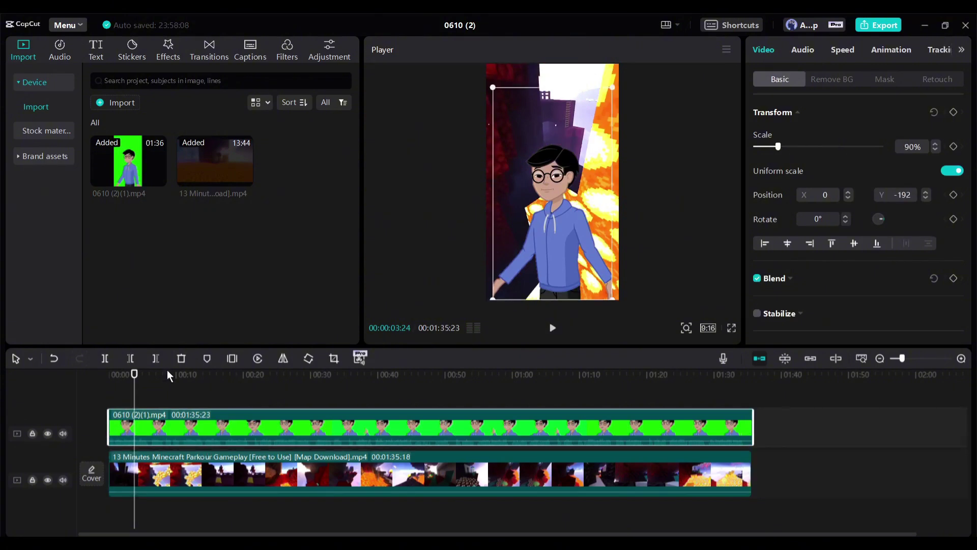
Generate English auto captions from the speech and play back to check the first lines.
click(253, 52)
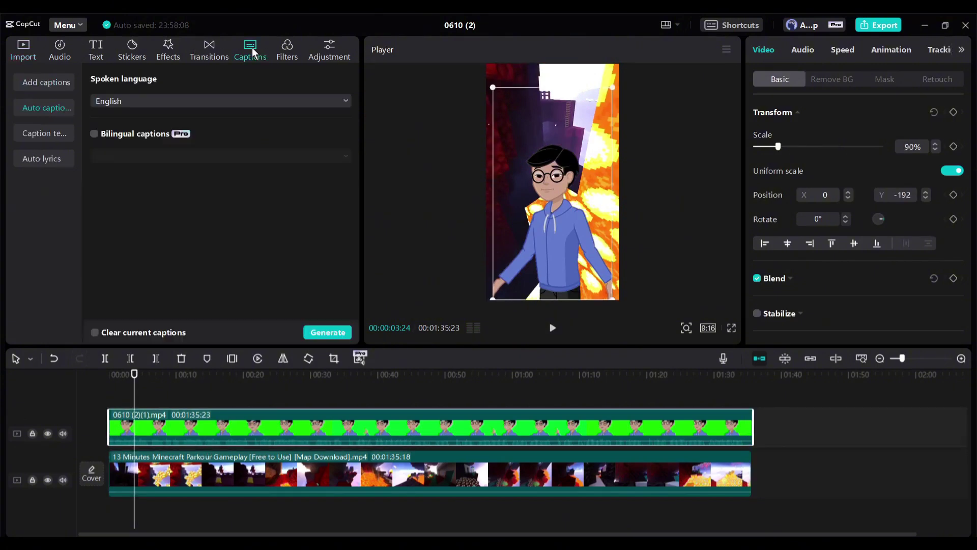
click(191, 102)
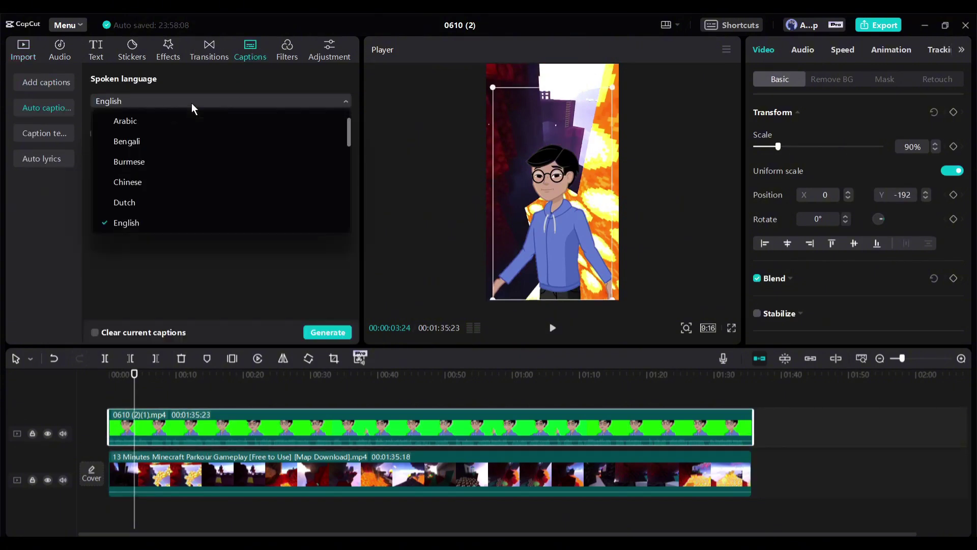
click(191, 103)
click(330, 334)
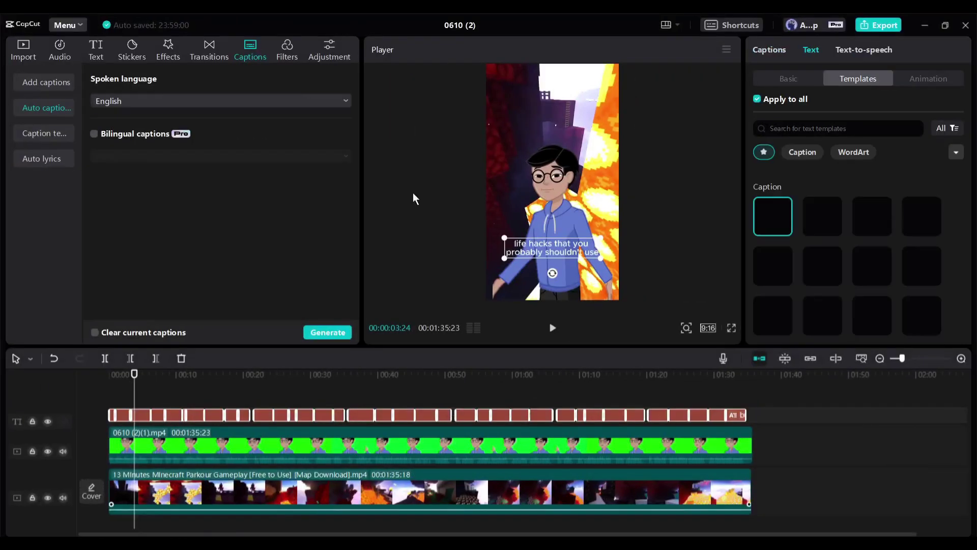
key(space)
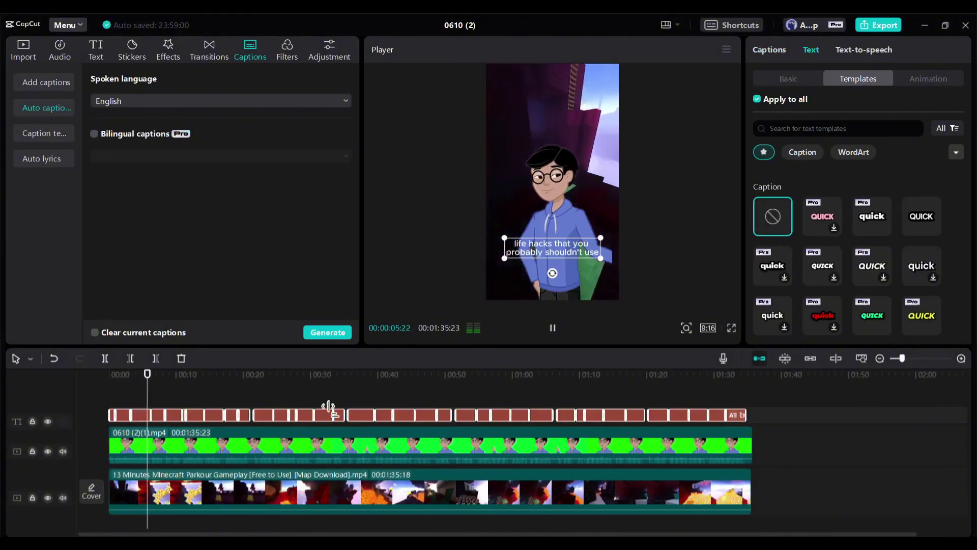
key(space)
drag(151, 384, 118, 376)
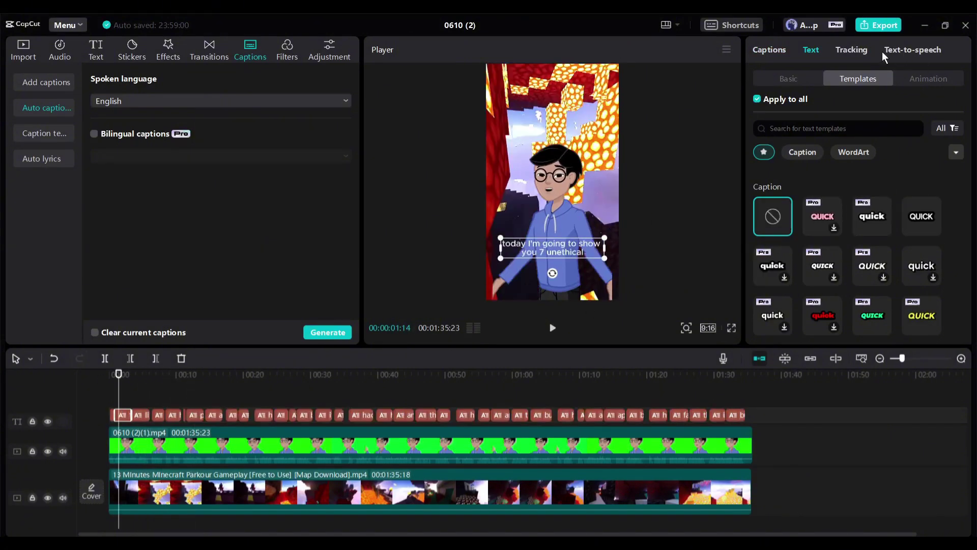
Filter templates to Caption and apply the yellow italic QUICK template to all captions.
click(804, 151)
scroll(917, 222, down, 1)
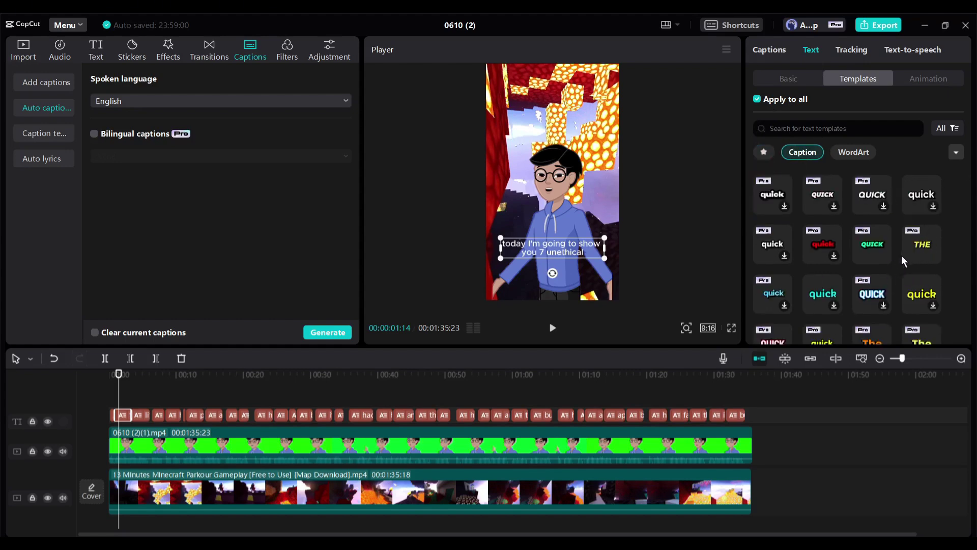
scroll(871, 295, down, 6)
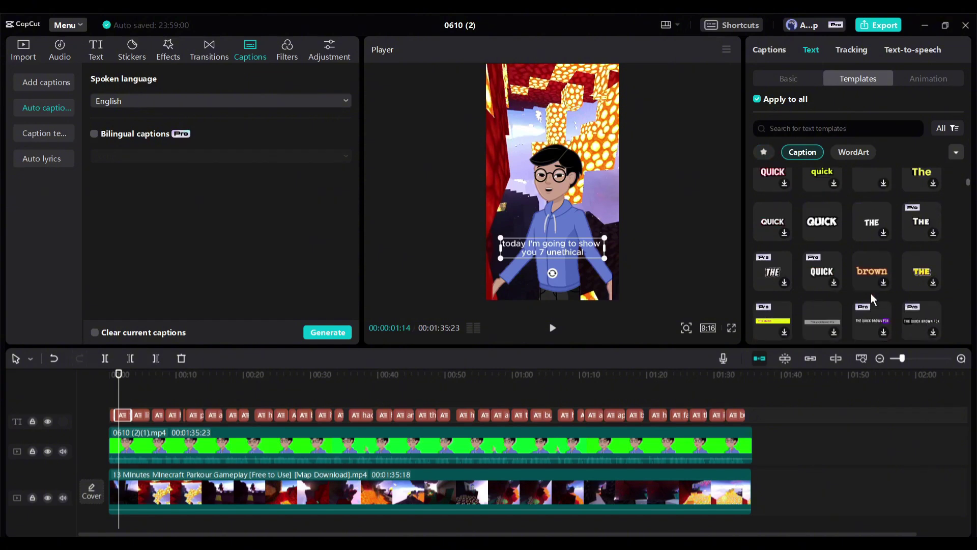
scroll(871, 294, down, 3)
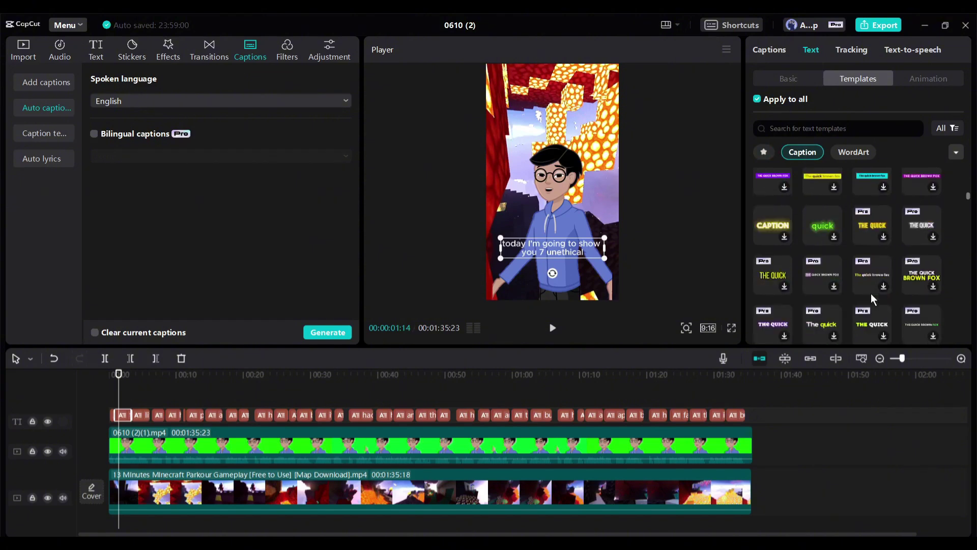
scroll(871, 293, down, 5)
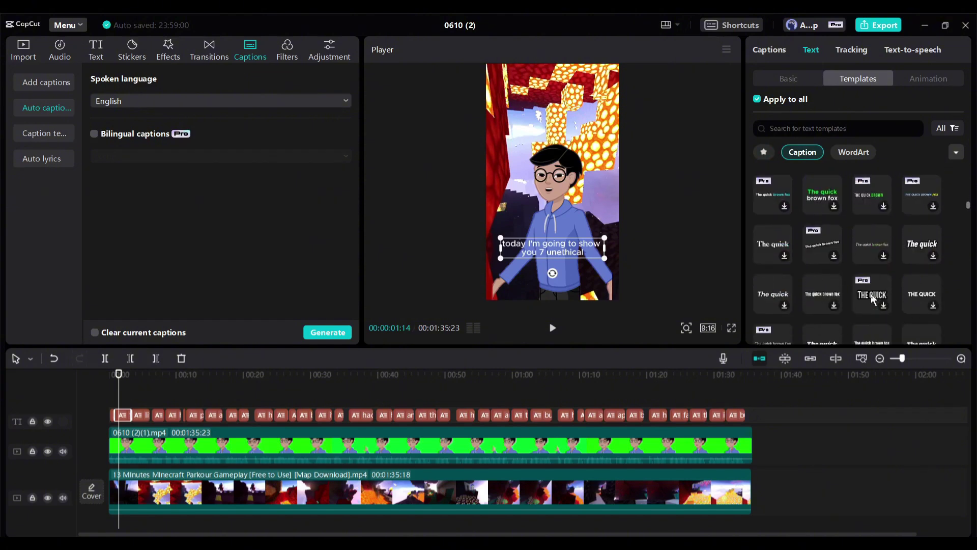
scroll(878, 286, down, 5)
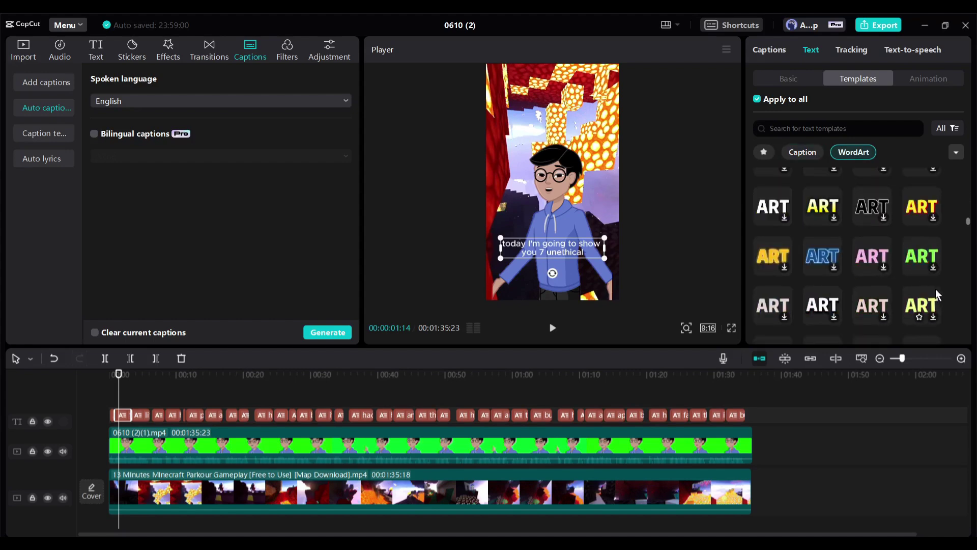
scroll(958, 298, up, 10)
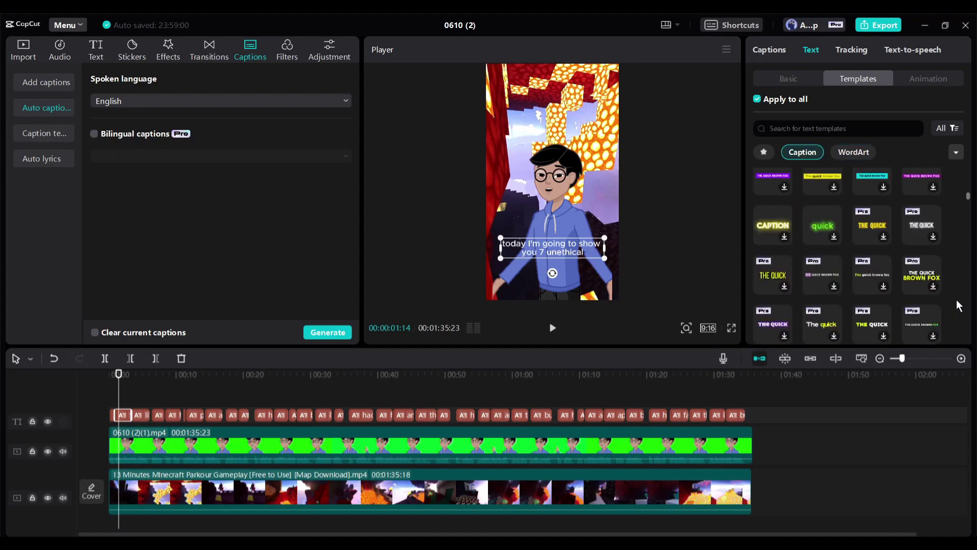
scroll(955, 299, up, 5)
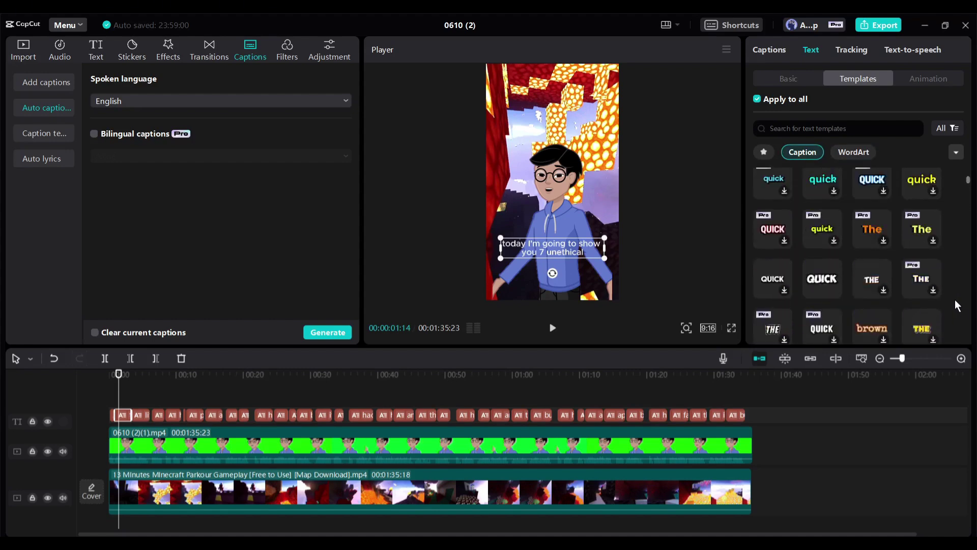
scroll(954, 298, up, 1)
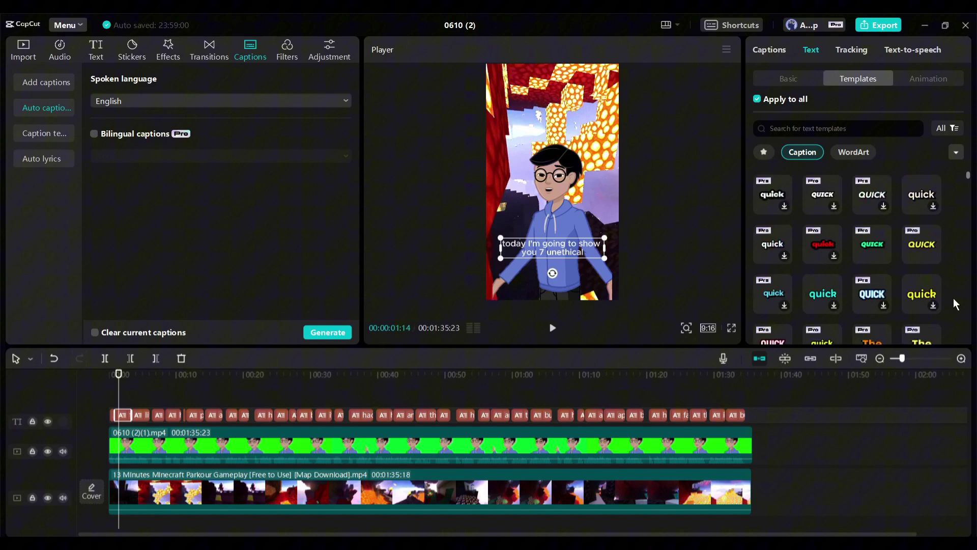
click(930, 242)
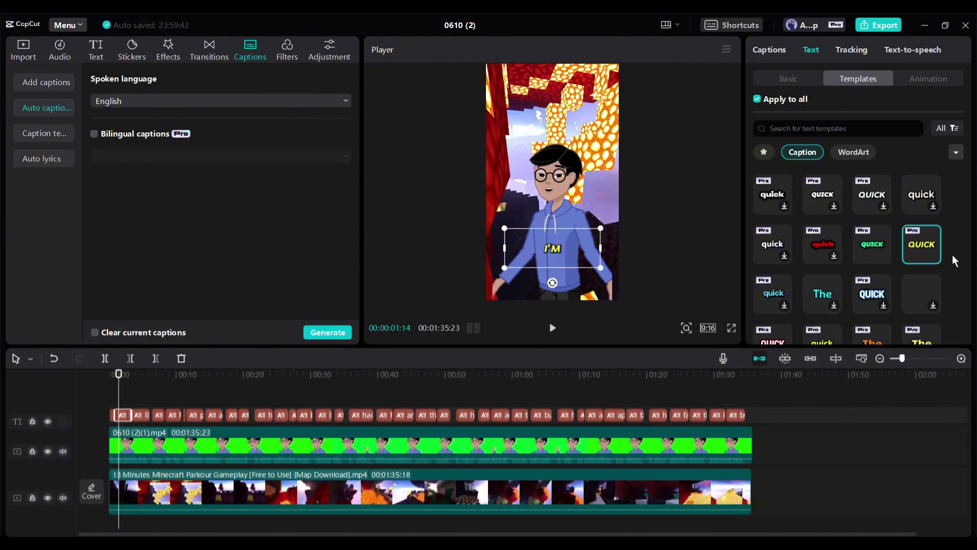
scroll(951, 229, up, 2)
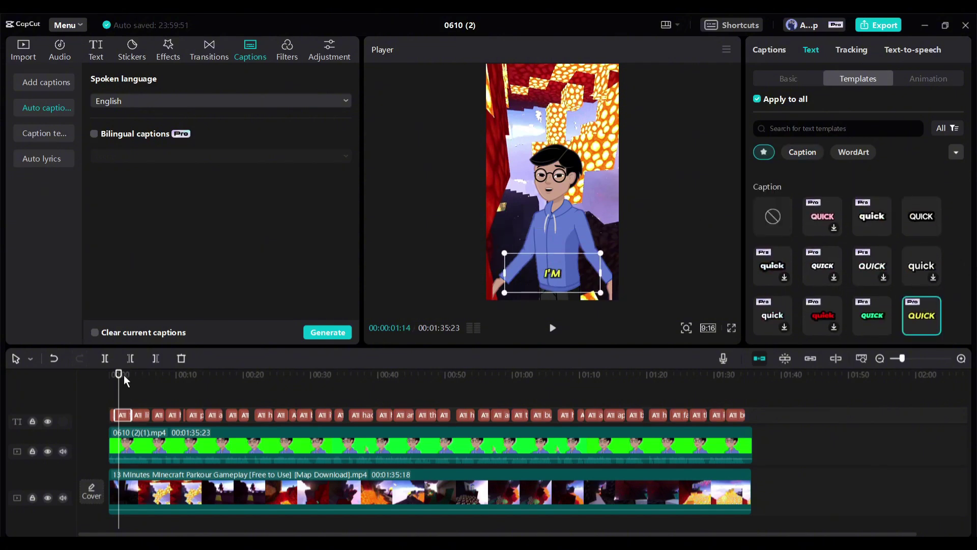
Start the Old World Saga music at 00:00, lower it to about -30 dB, and trim it at the video's end.
click(99, 374)
key(space)
key(space)
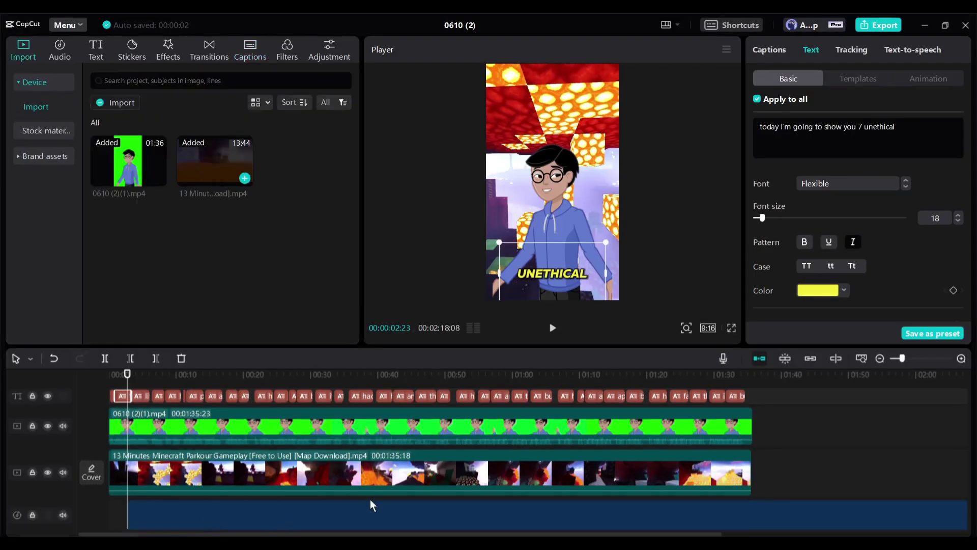
click(380, 502)
drag(380, 501, 361, 501)
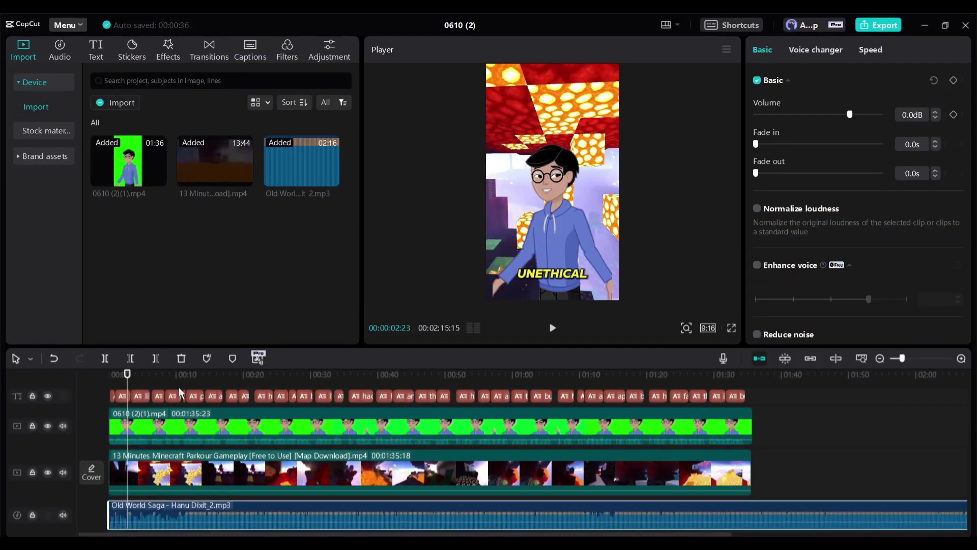
click(180, 377)
click(153, 359)
key(space)
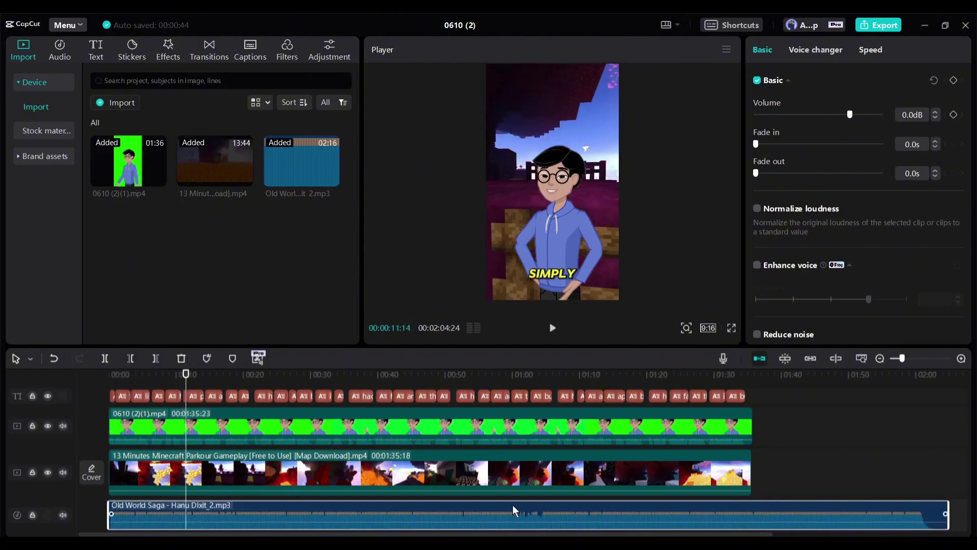
drag(849, 115, 802, 115)
key(Down)
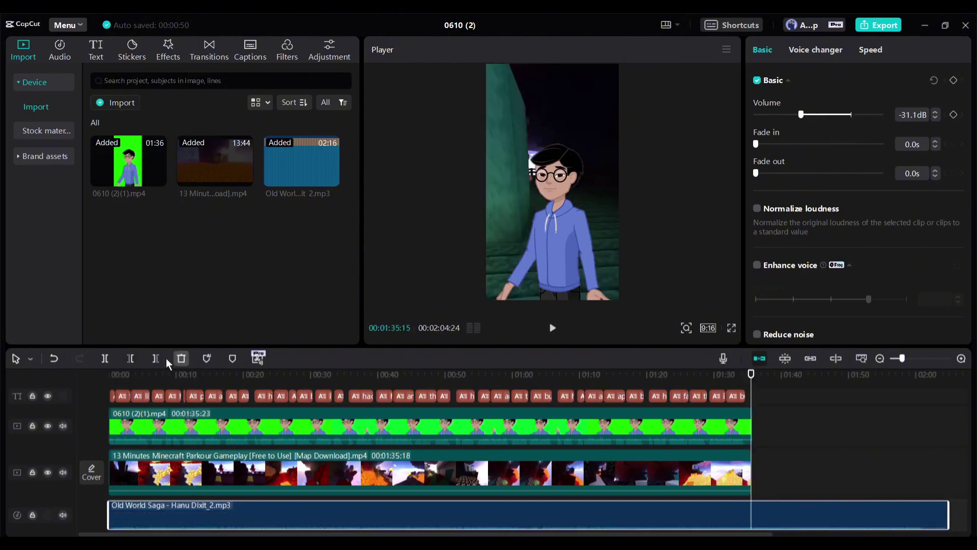
key(w)
key(Home)
key(space)
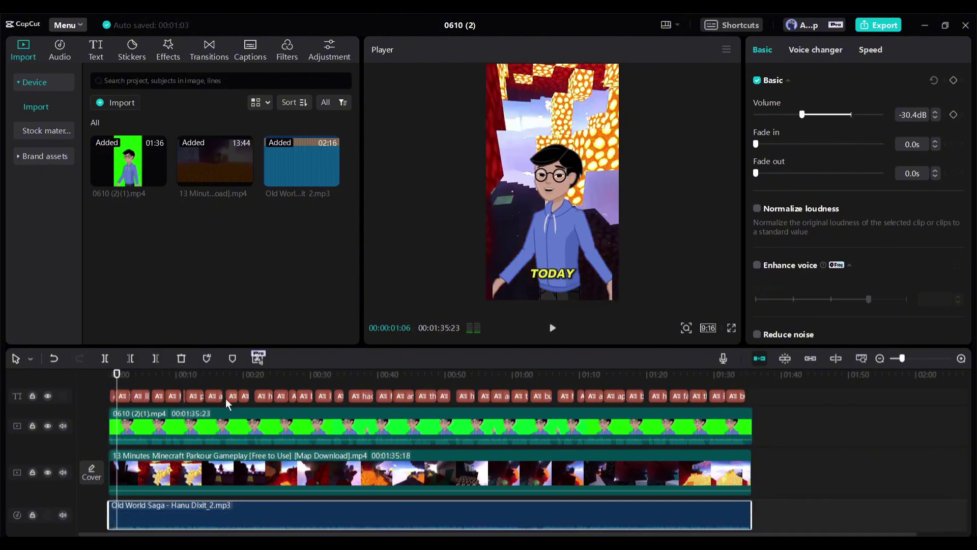
Export the video as 'A' at 1080p mp4.
scroll(248, 394, up, 1)
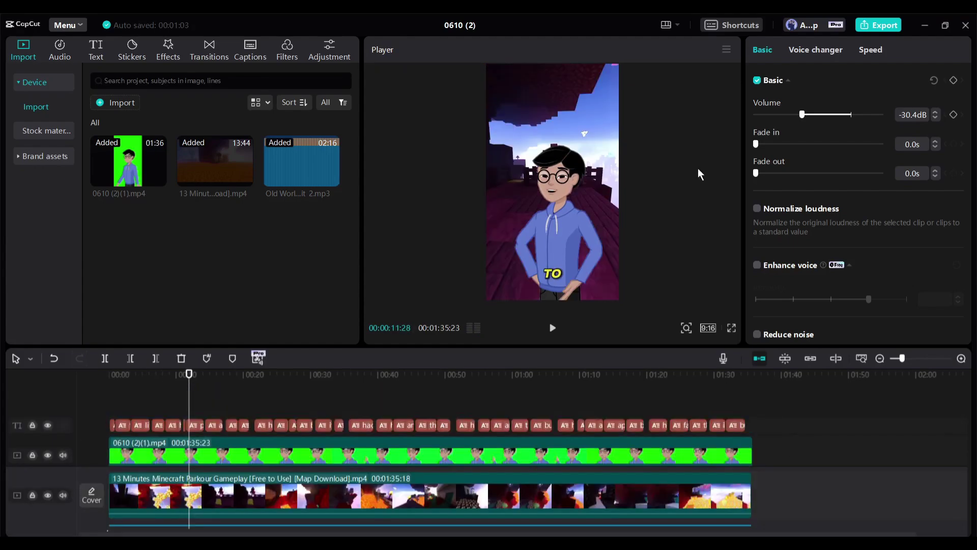
click(875, 24)
click(621, 110)
key(ctrl+a)
key(BackSpace)
text(A)
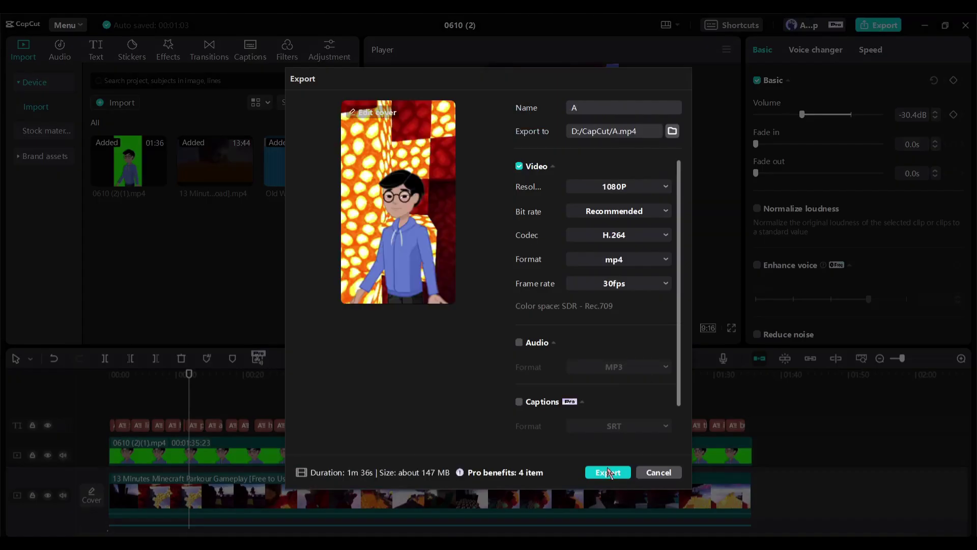
click(611, 472)
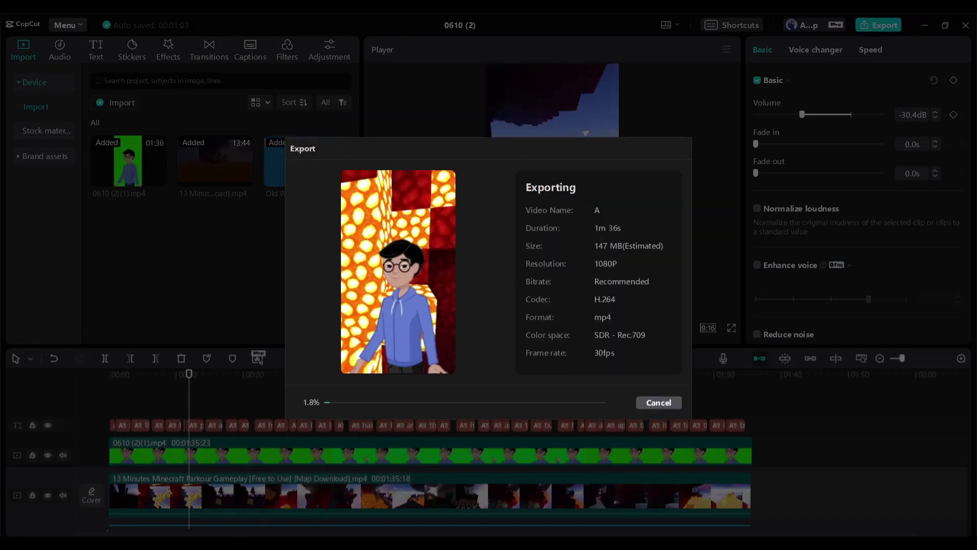